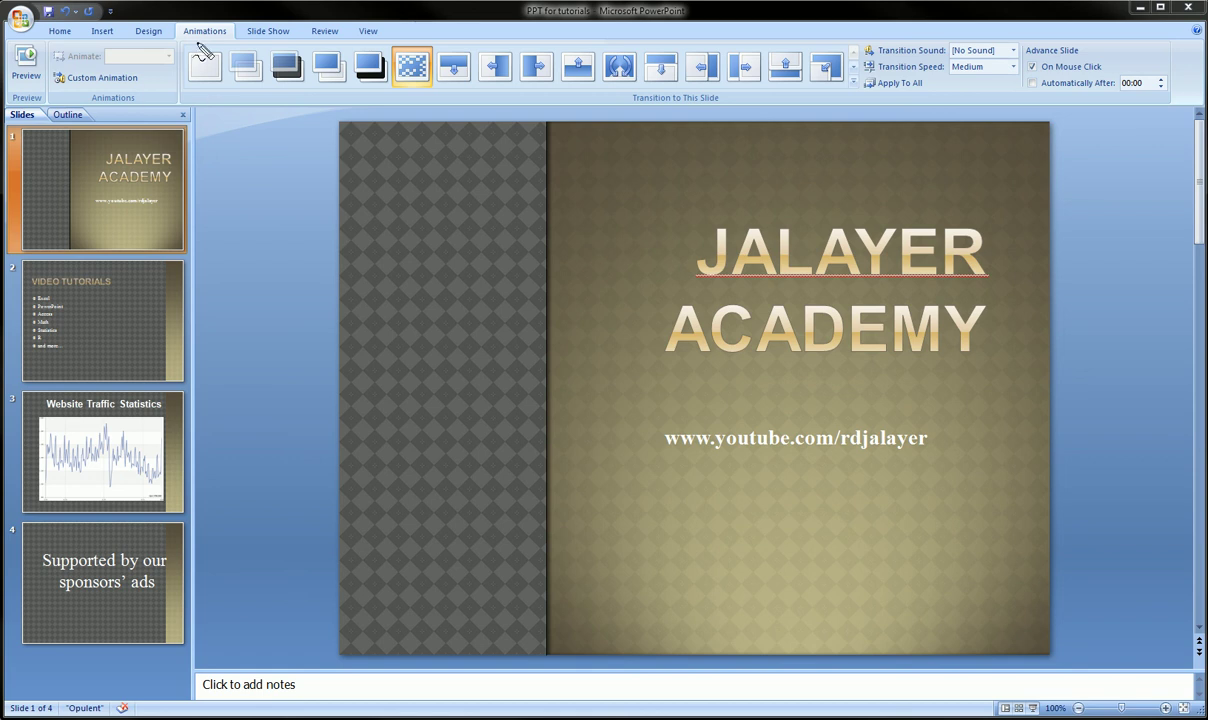
# Circle and underline points on the screen in red ink, then clear the ink
pyautogui.moveTo(165, 36)
pyautogui.mouseDown()
pyautogui.moveTo(185, 12)
pyautogui.moveTo(250, 40)
pyautogui.moveTo(183, 33)
pyautogui.mouseUp()
pyautogui.moveTo(619, 99)
pyautogui.mouseDown()
pyautogui.moveTo(678, 102)
pyautogui.moveTo(617, 102)
pyautogui.mouseUp()
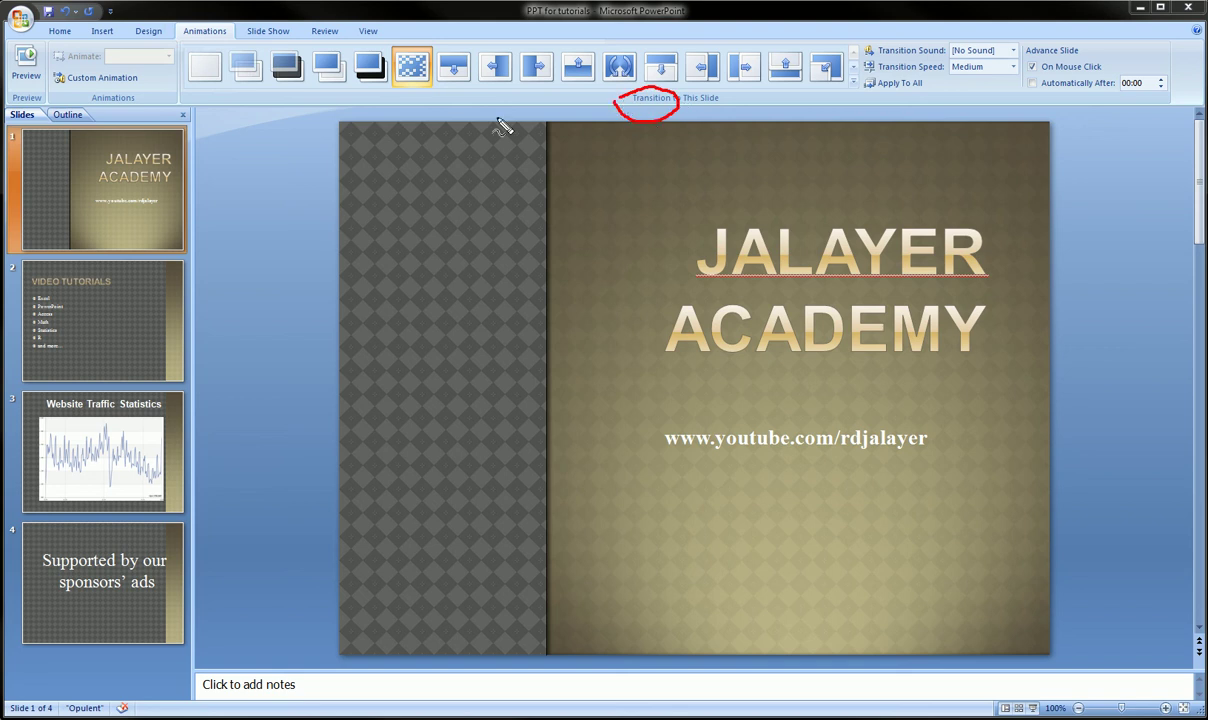
pyautogui.moveTo(80, 90)
pyautogui.mouseDown()
pyautogui.moveTo(136, 90)
pyautogui.moveTo(100, 119)
pyautogui.moveTo(82, 94)
pyautogui.mouseUp()
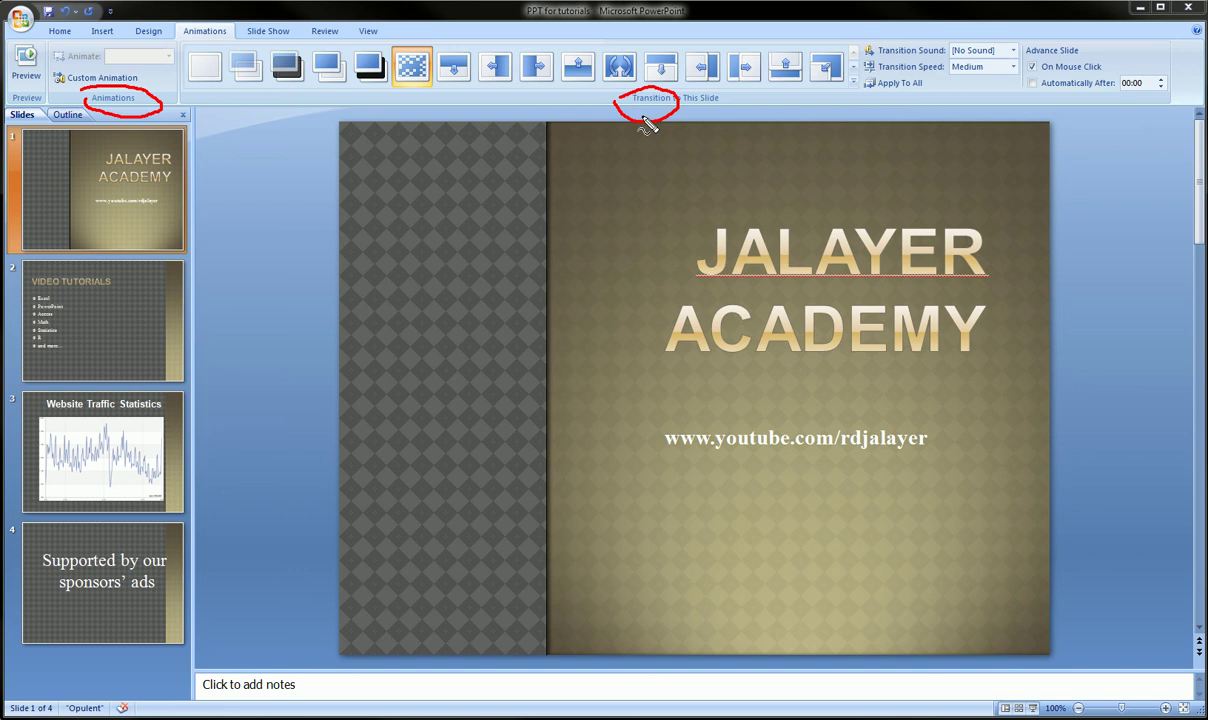
pyautogui.press('Escape')
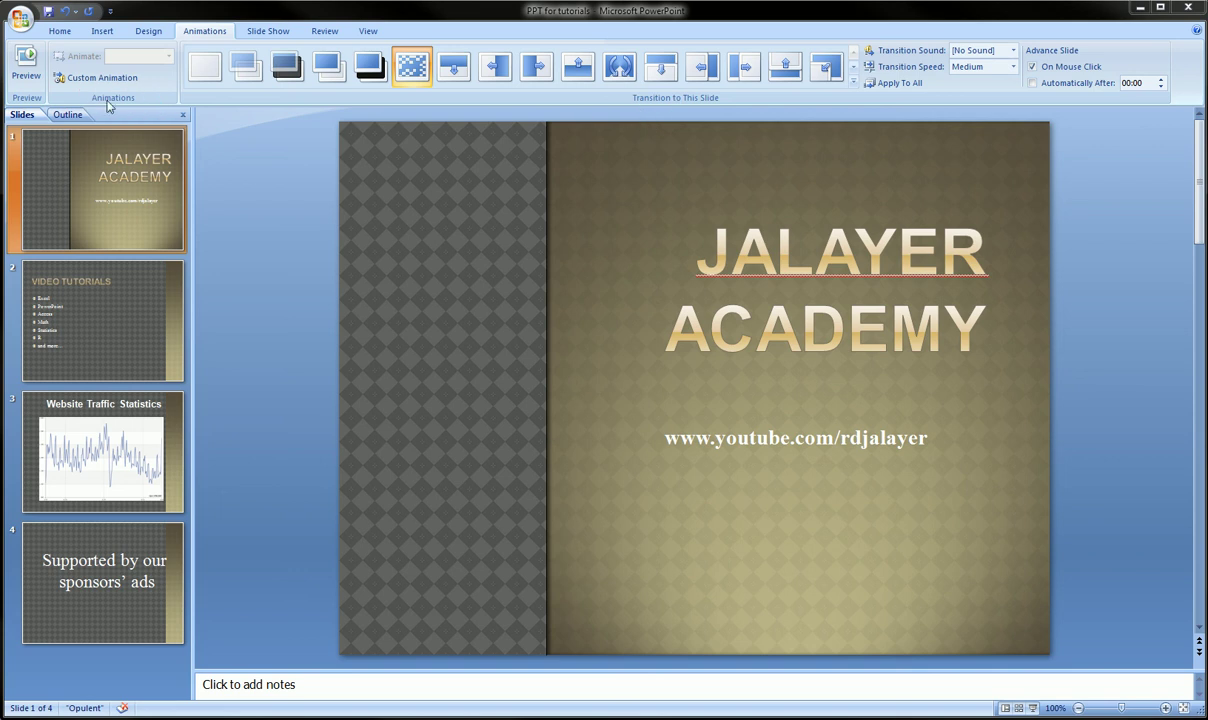
# Select the JALAYER ACADEMY title, then the subtitle holding the web address on slide 1
pyautogui.click(697, 250)
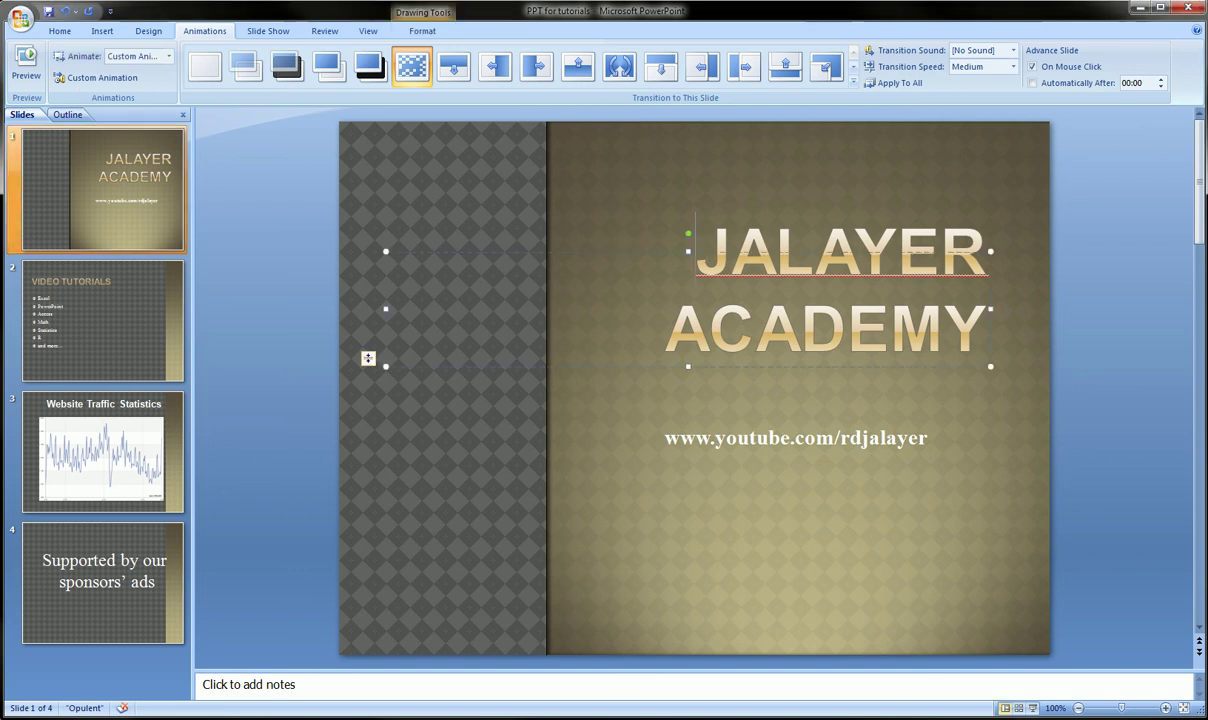
pyautogui.moveTo(697, 250); pyautogui.dragTo(970, 257)
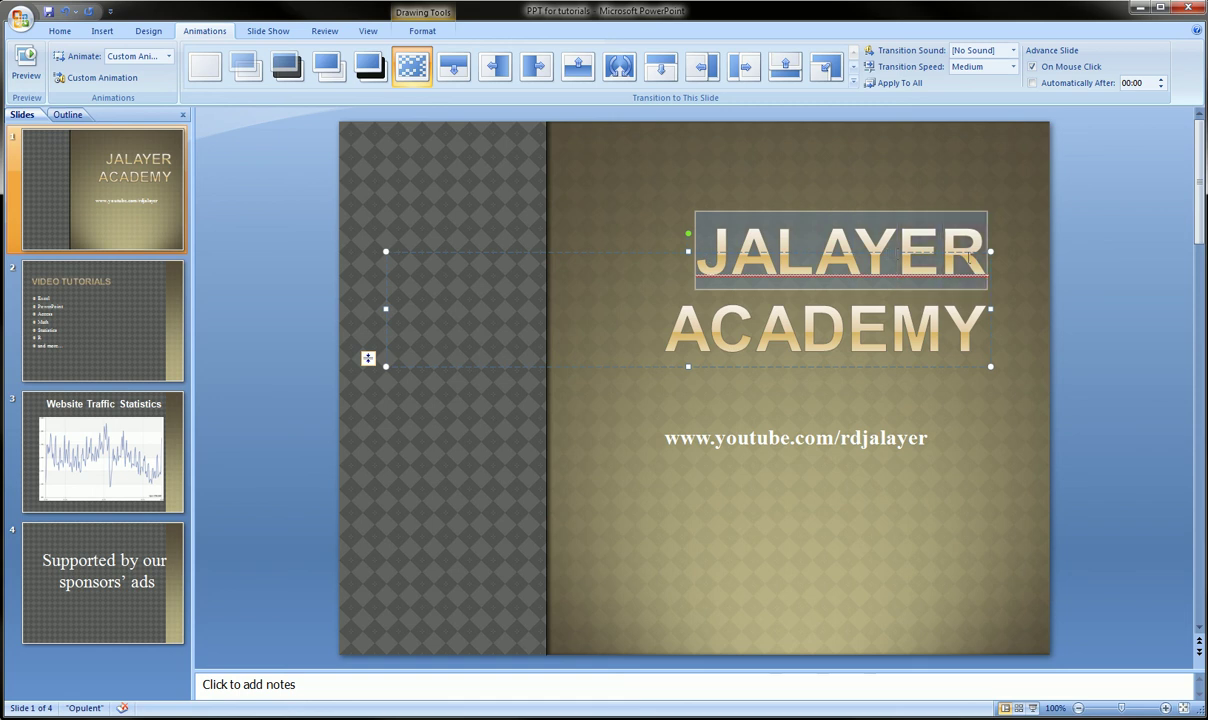
pyautogui.click(615, 212)
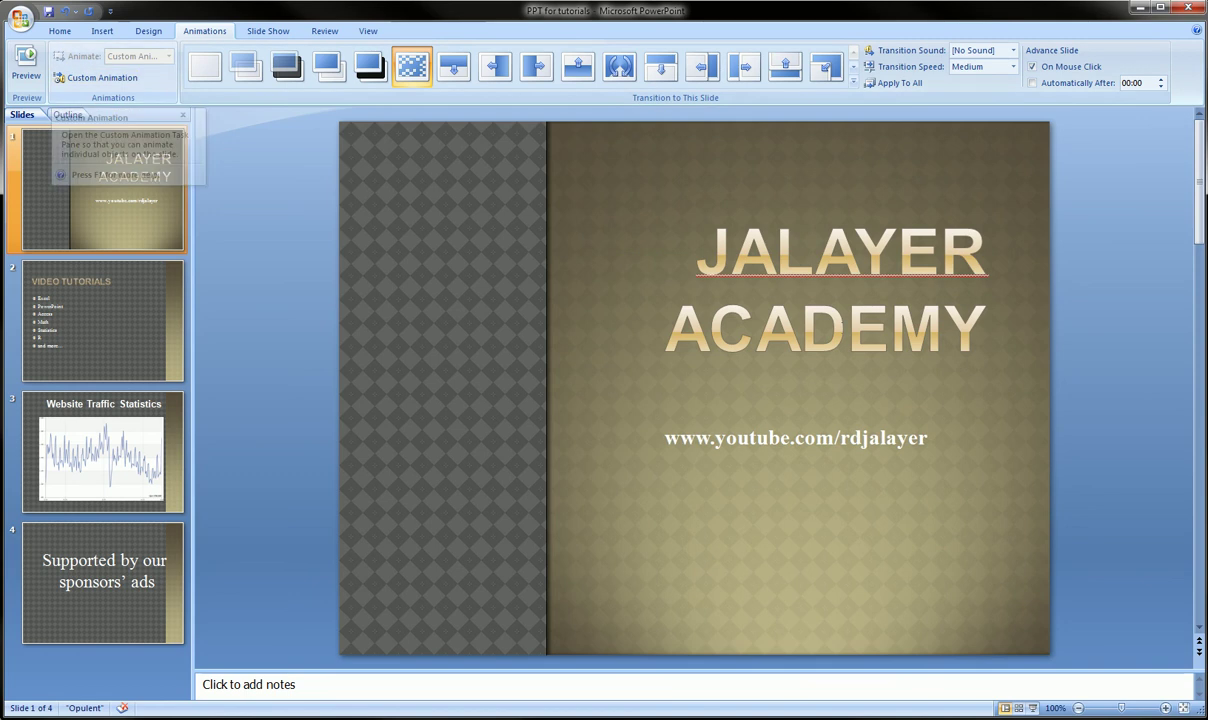
pyautogui.click(368, 358)
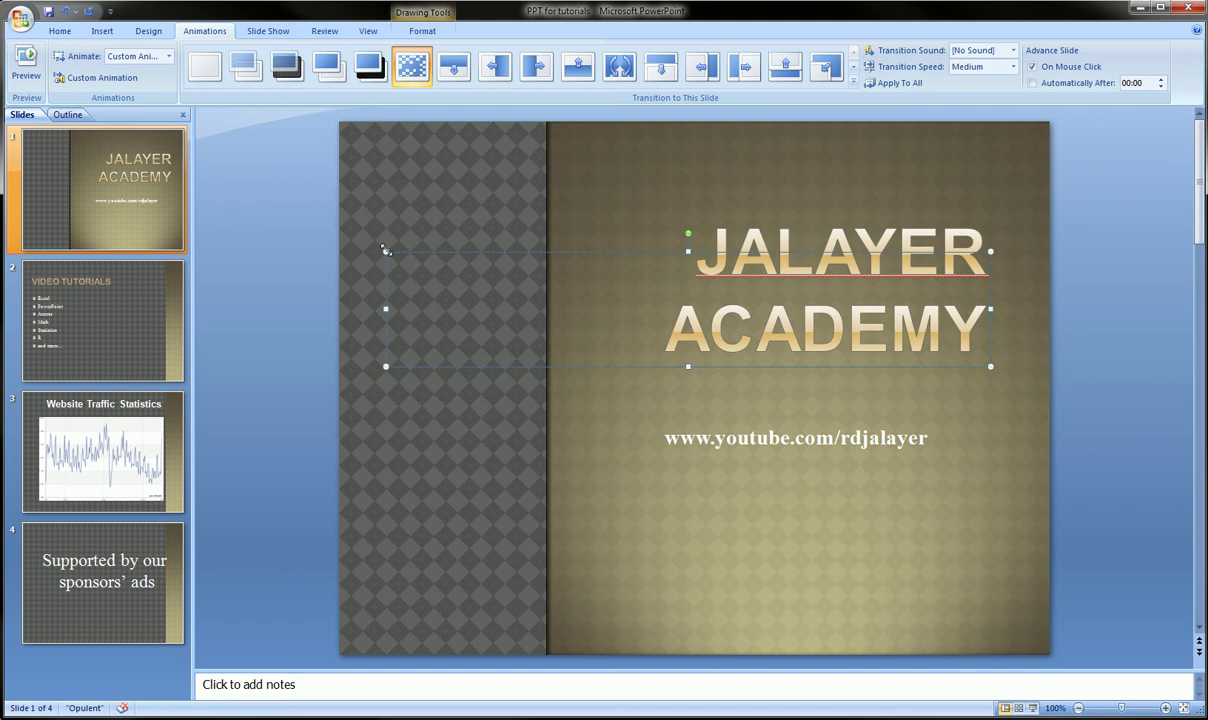
pyautogui.click(691, 436)
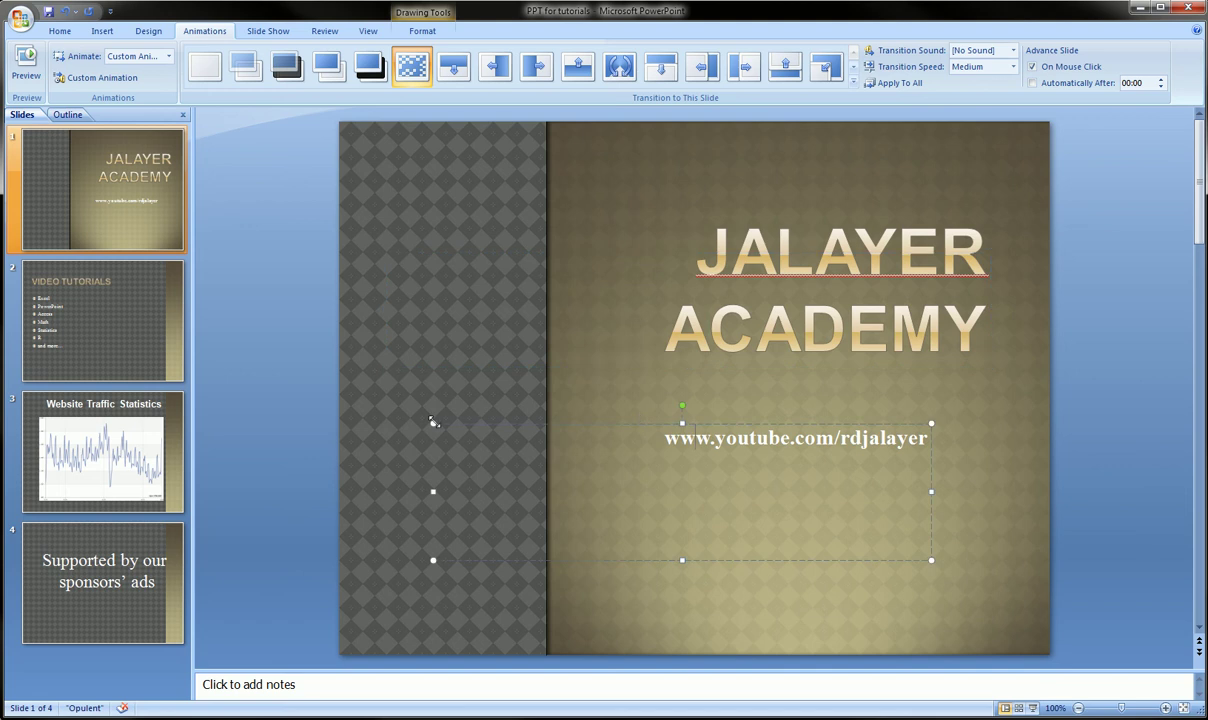
# On slide 2, select the VIDEO TUTORIALS title and then all seven bullets
pyautogui.click(173, 298)
pyautogui.click(443, 213)
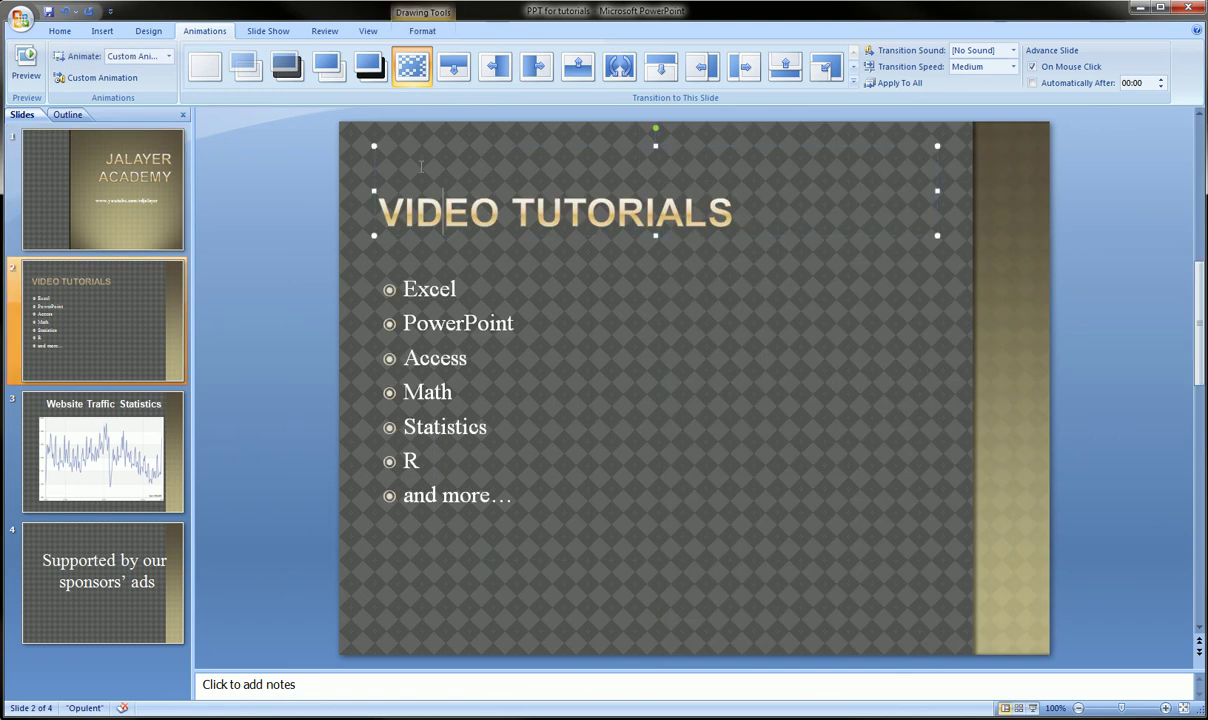
pyautogui.click(418, 287)
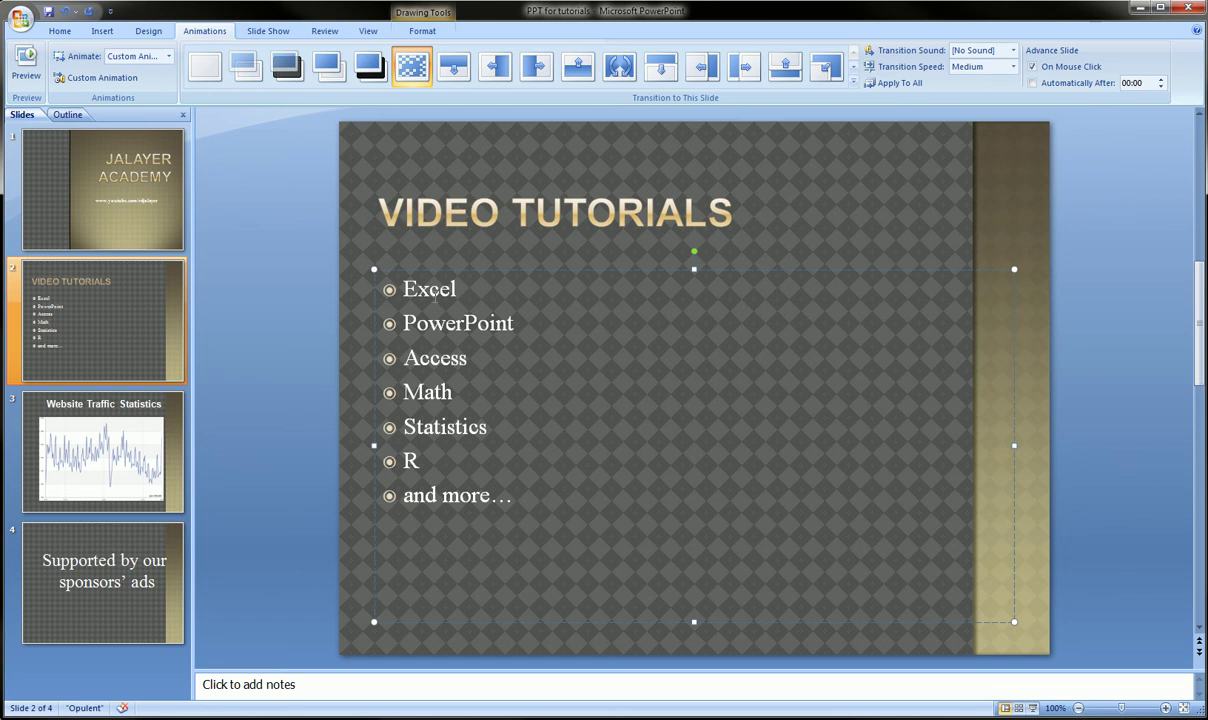
pyautogui.moveTo(515, 325); pyautogui.dragTo(403, 288)
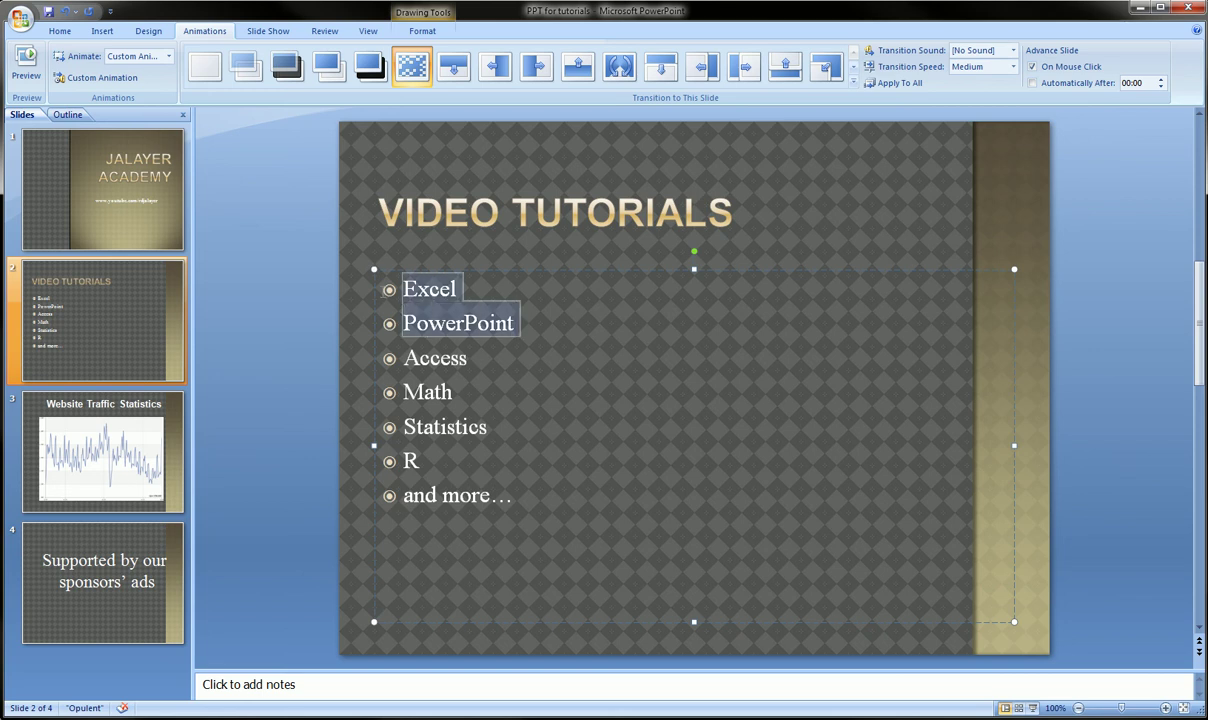
pyautogui.moveTo(513, 495); pyautogui.dragTo(397, 288)
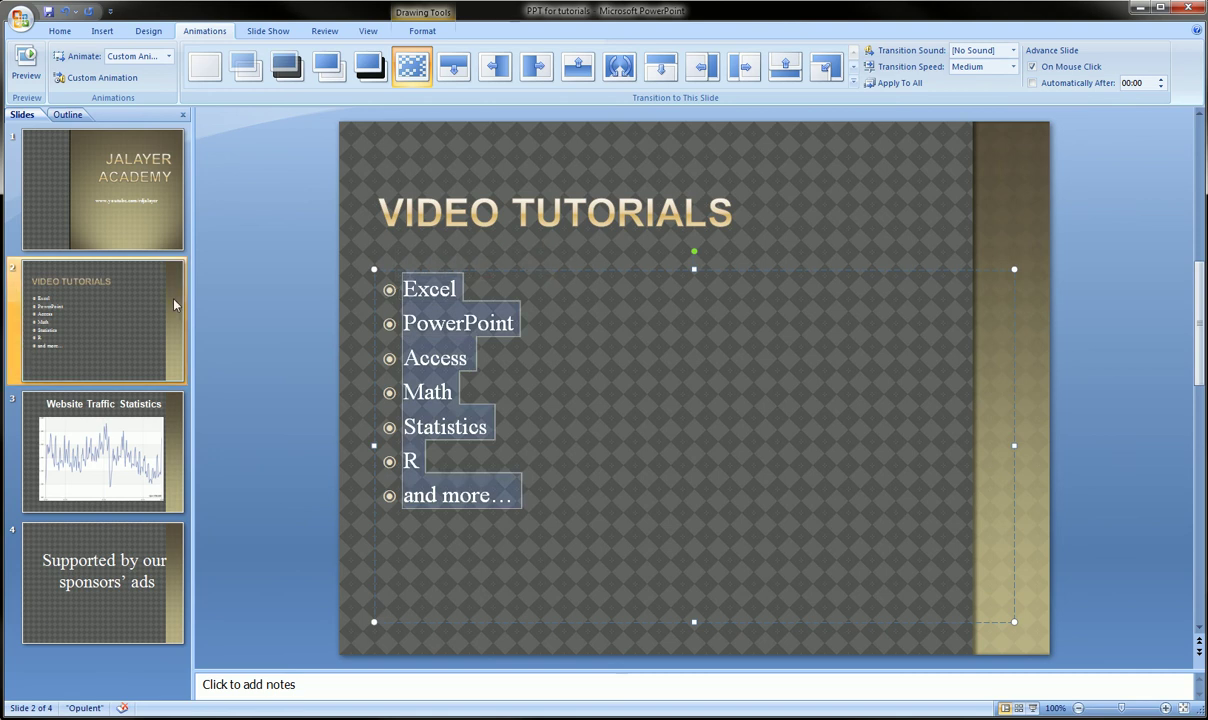
# Back on the title slide, preview Fade on the title, then open Custom Animation
pyautogui.click(141, 210)
pyautogui.click(731, 238)
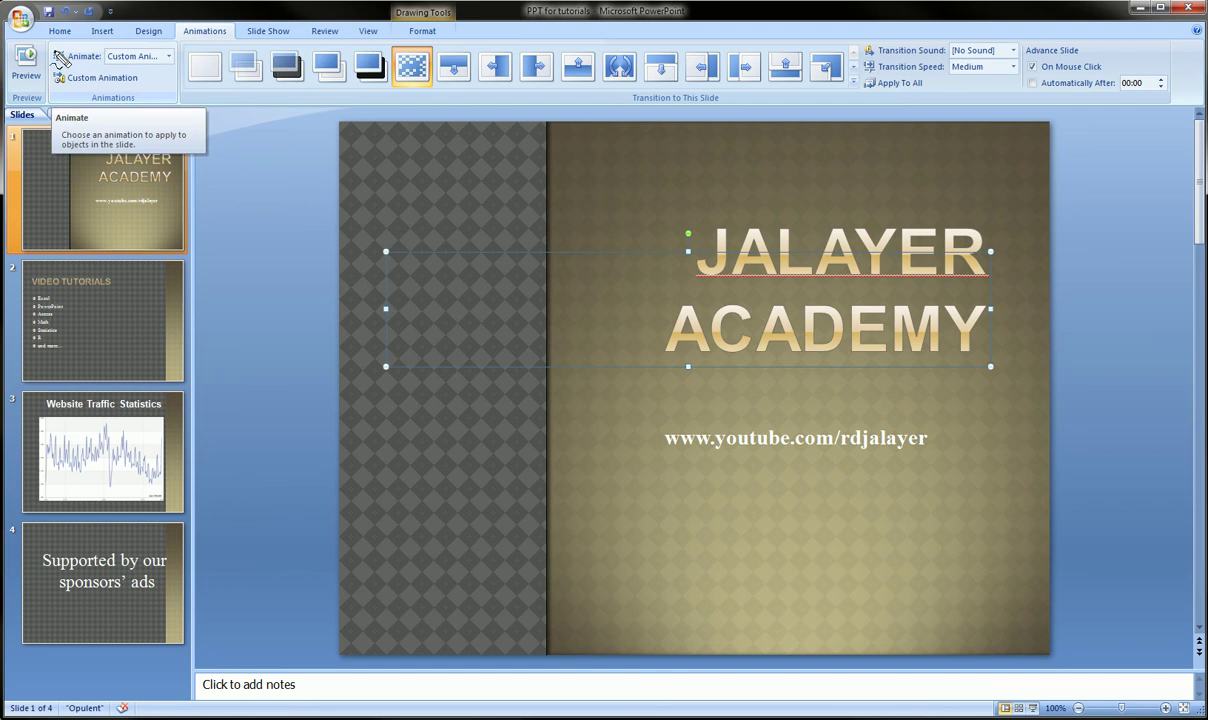
pyautogui.moveTo(50, 62)
pyautogui.mouseDown()
pyautogui.moveTo(182, 88)
pyautogui.moveTo(50, 82)
pyautogui.mouseUp()
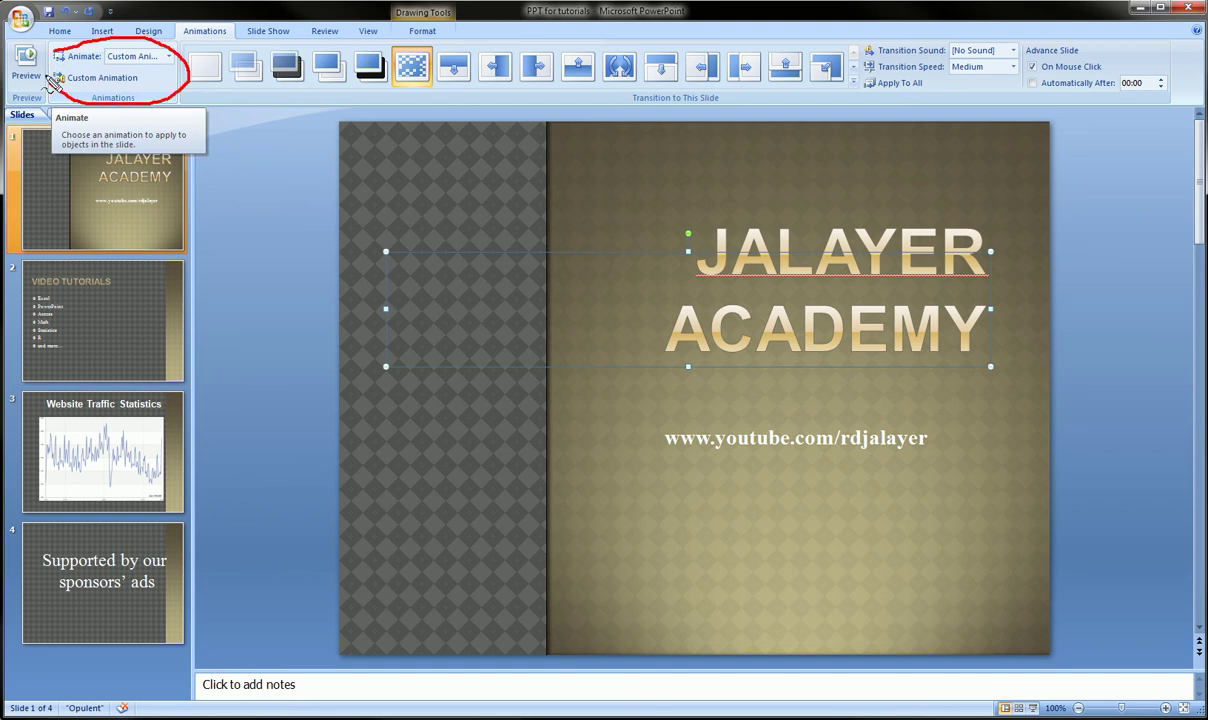
pyautogui.click(169, 57)
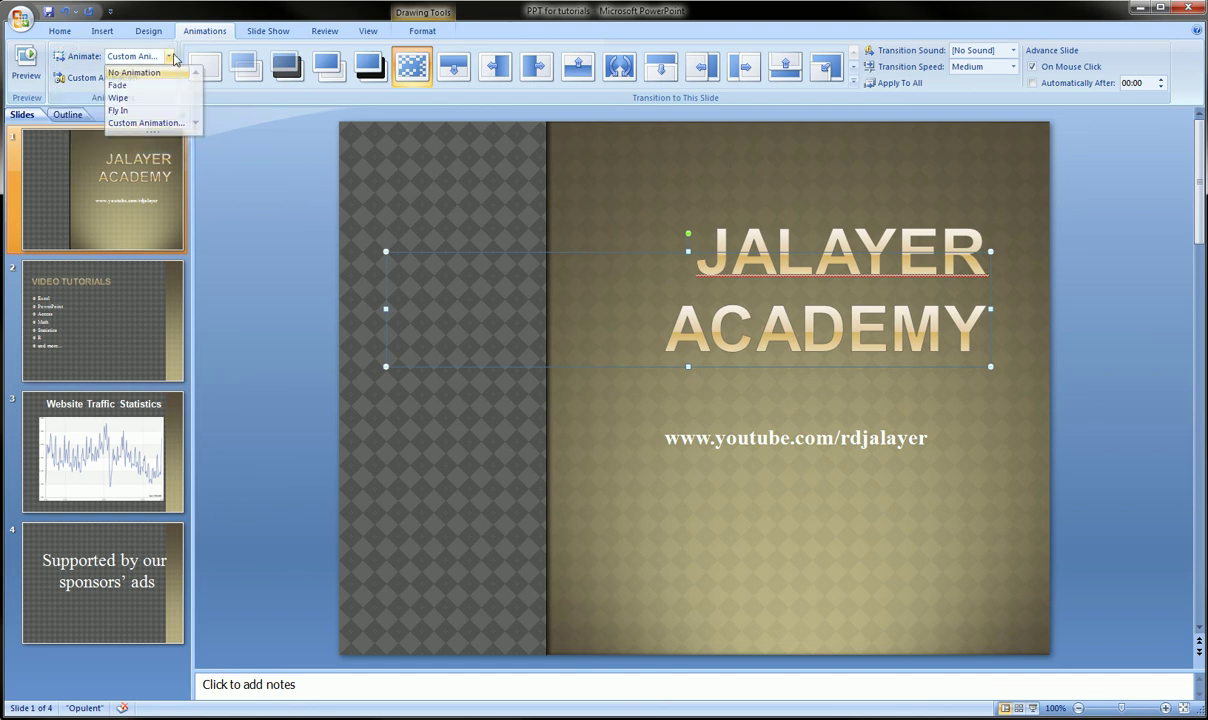
pyautogui.click(169, 60)
pyautogui.click(169, 60)
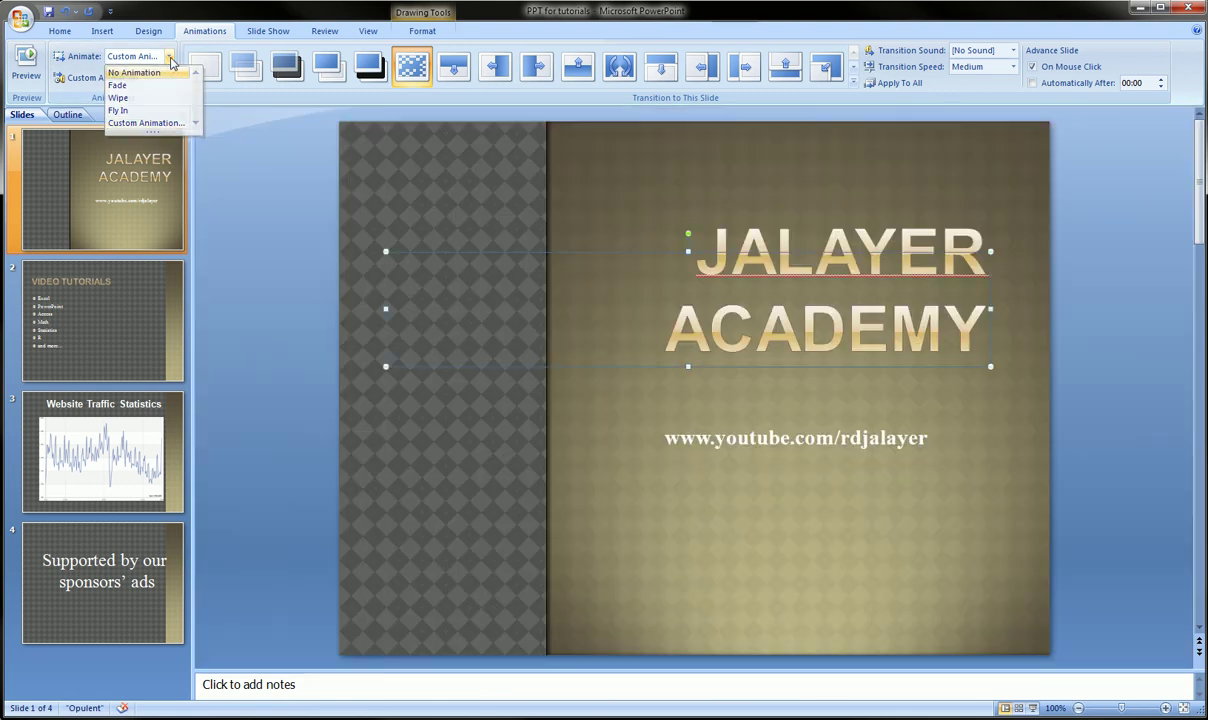
pyautogui.click(169, 57)
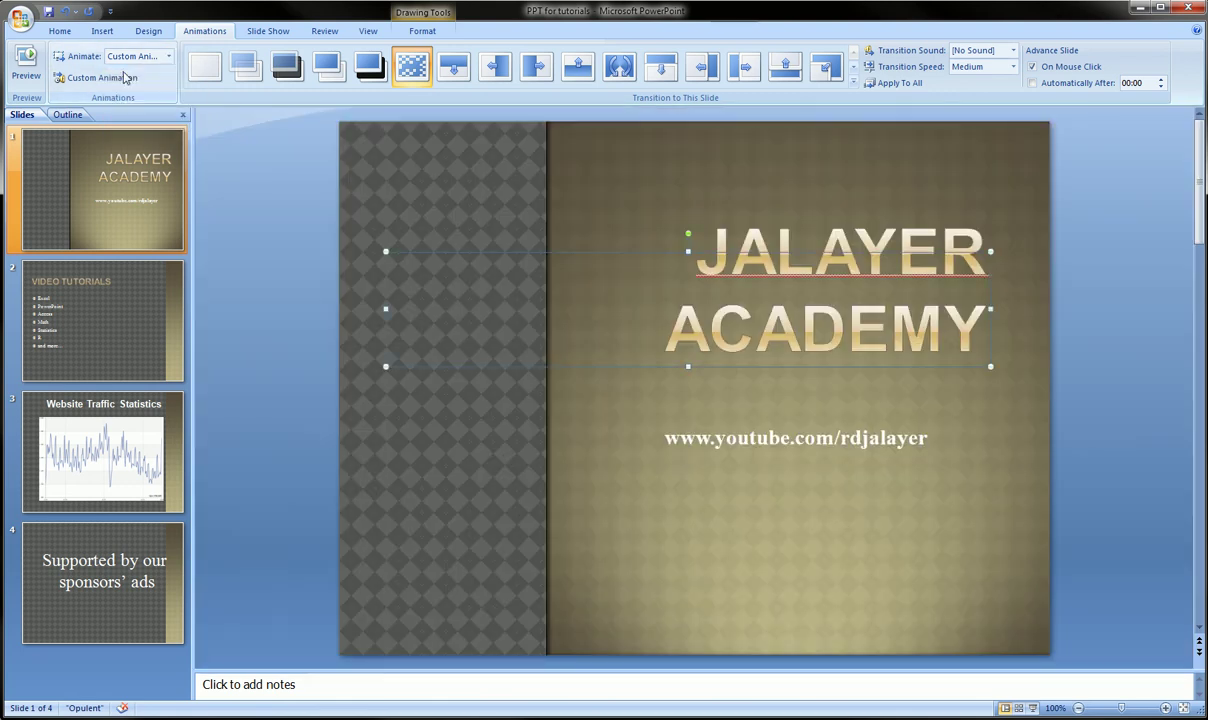
pyautogui.click(111, 81)
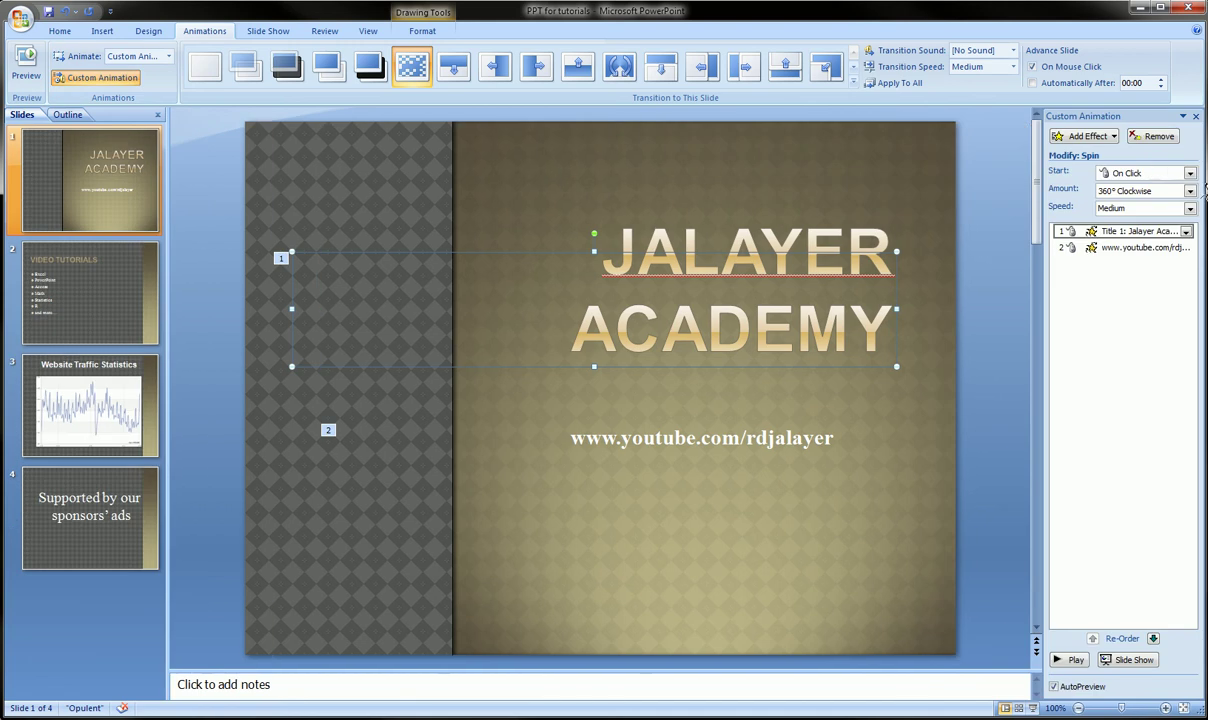
# Circle the Custom Animation pane and slide tags 1 and 2, then open the title Spin's options
pyautogui.moveTo(1019, 112)
pyautogui.mouseDown()
pyautogui.moveTo(1198, 115)
pyautogui.moveTo(1187, 345)
pyautogui.moveTo(1013, 343)
pyautogui.moveTo(986, 108)
pyautogui.mouseUp()
pyautogui.press('Escape')
pyautogui.moveTo(256, 246)
pyautogui.mouseDown()
pyautogui.moveTo(284, 232)
pyautogui.moveTo(318, 268)
pyautogui.moveTo(241, 242)
pyautogui.mouseUp()
pyautogui.moveTo(305, 408); pyautogui.dragTo(352, 440)
pyautogui.press('Escape')
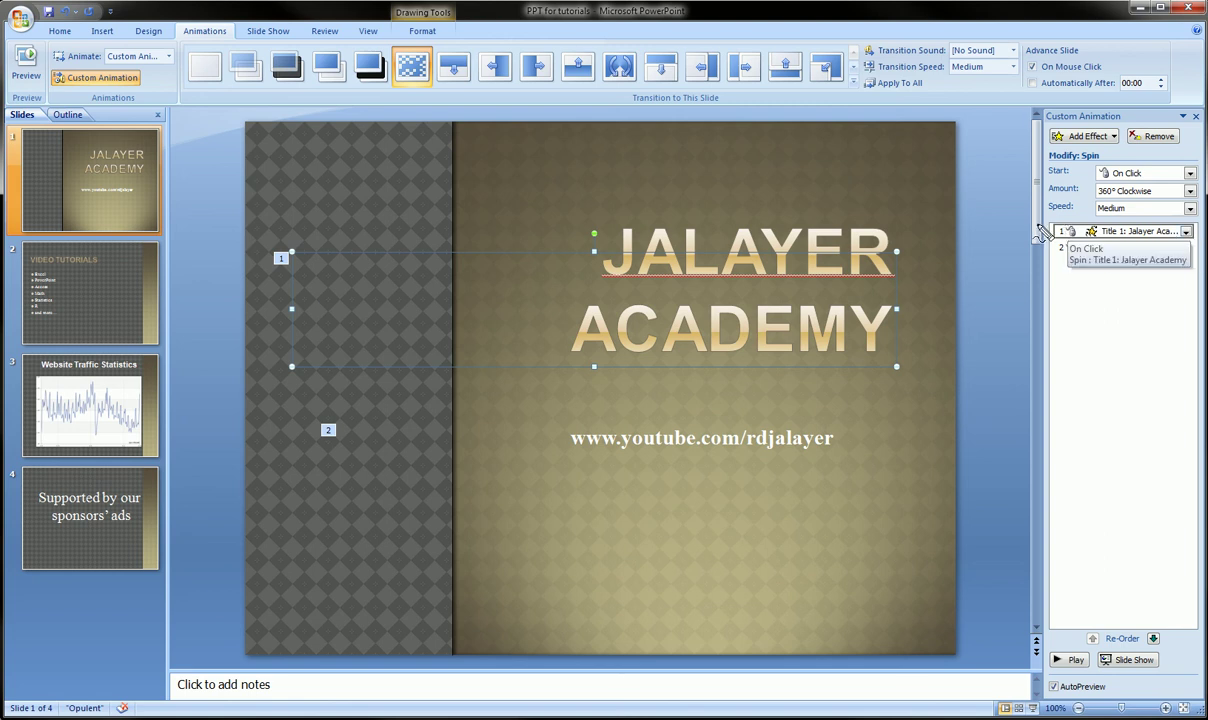
pyautogui.click(1186, 232)
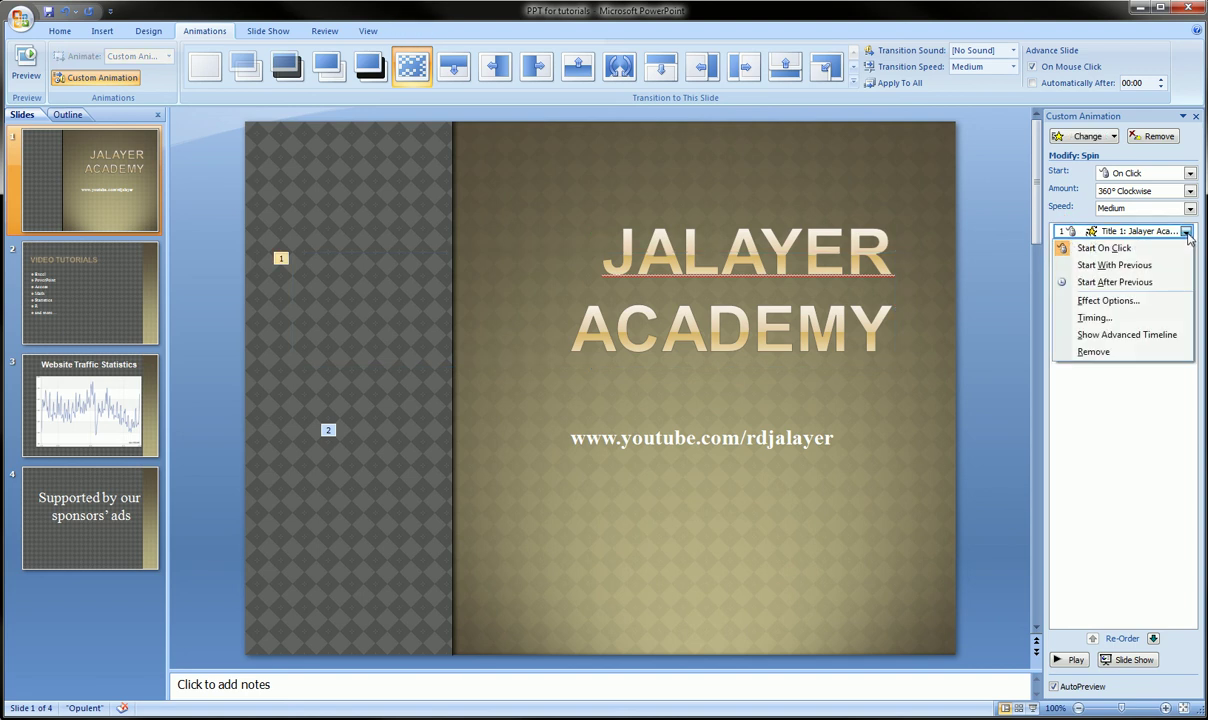
# Replace the title's Spin effect with a Fly In entrance
pyautogui.click(1186, 233)
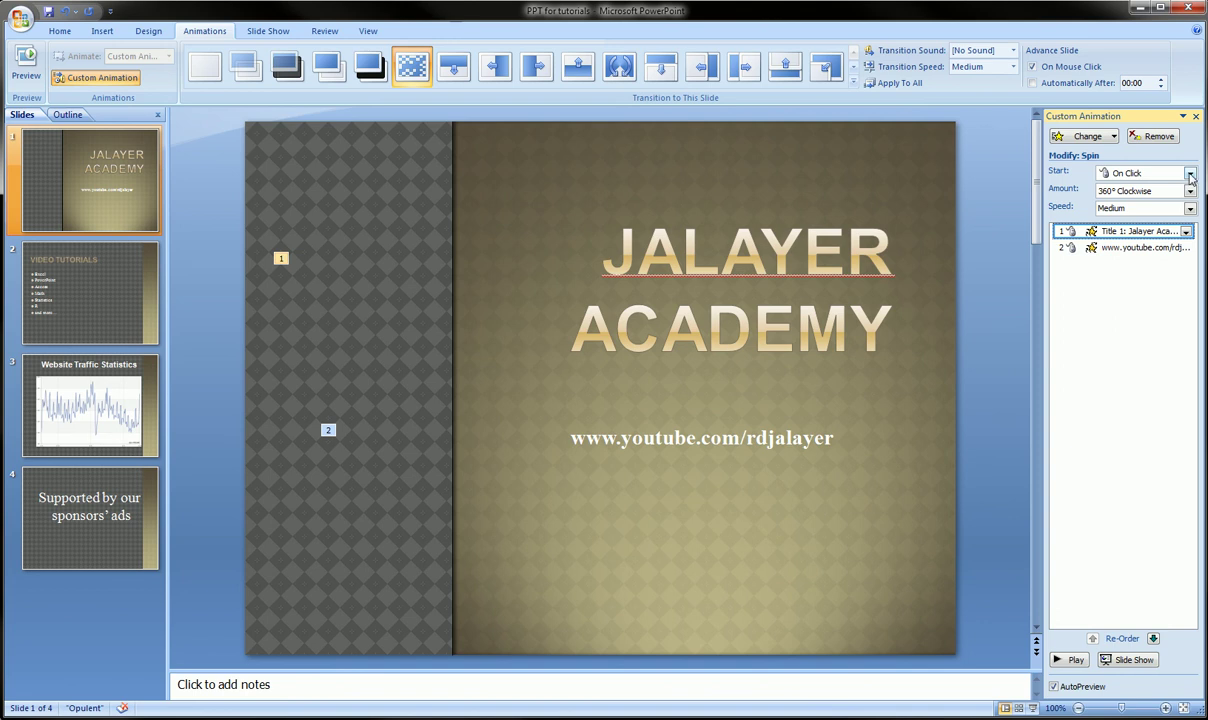
pyautogui.click(1112, 137)
pyautogui.moveTo(1100, 154)
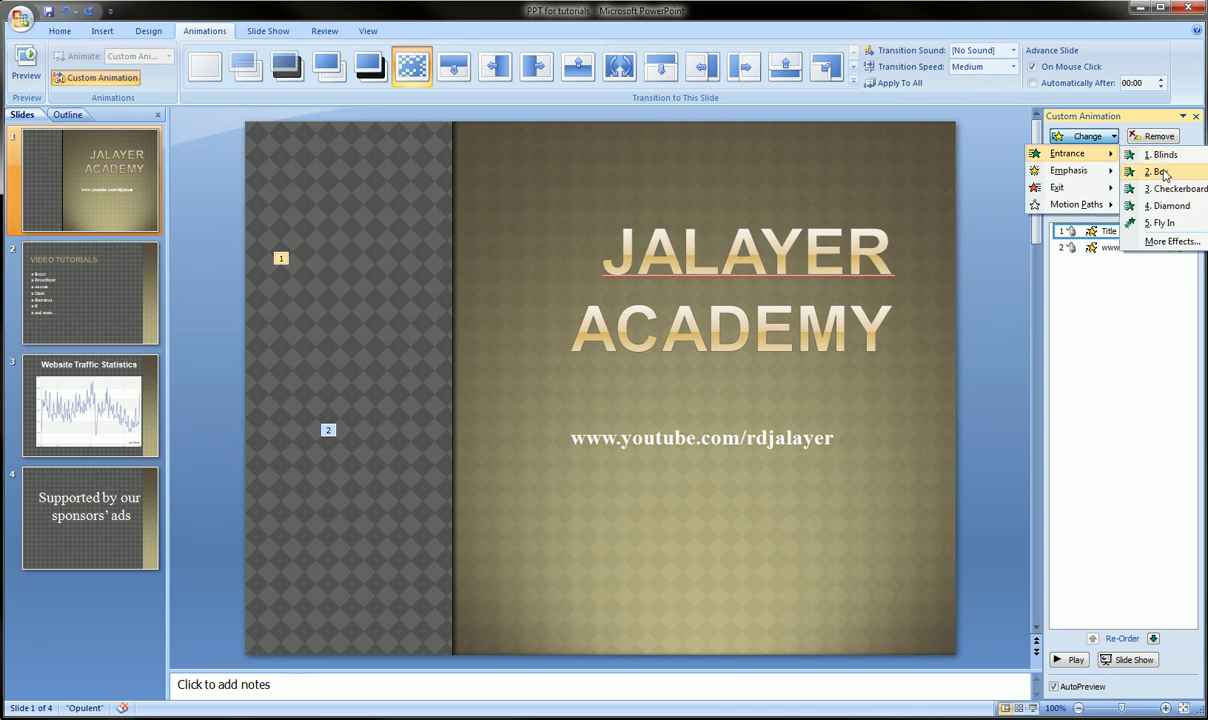
pyautogui.click(1164, 222)
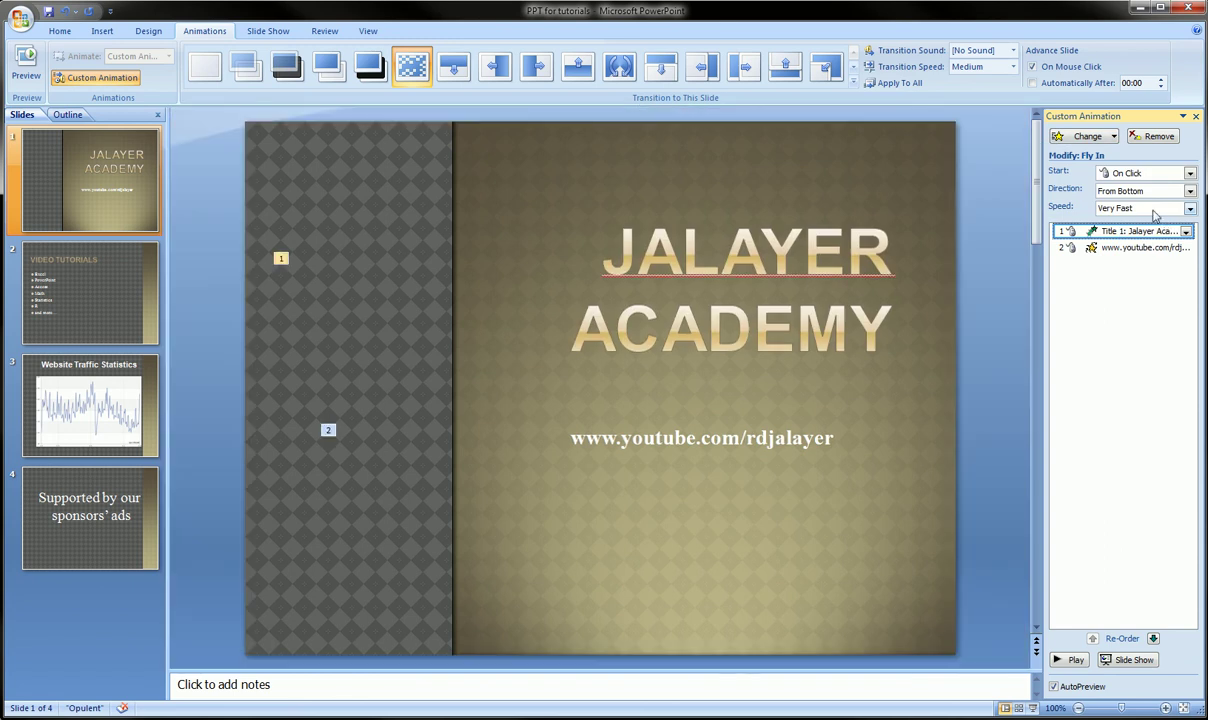
# Remove the title's effect, then circle the remaining tag 1 in ink
pyautogui.click(1157, 137)
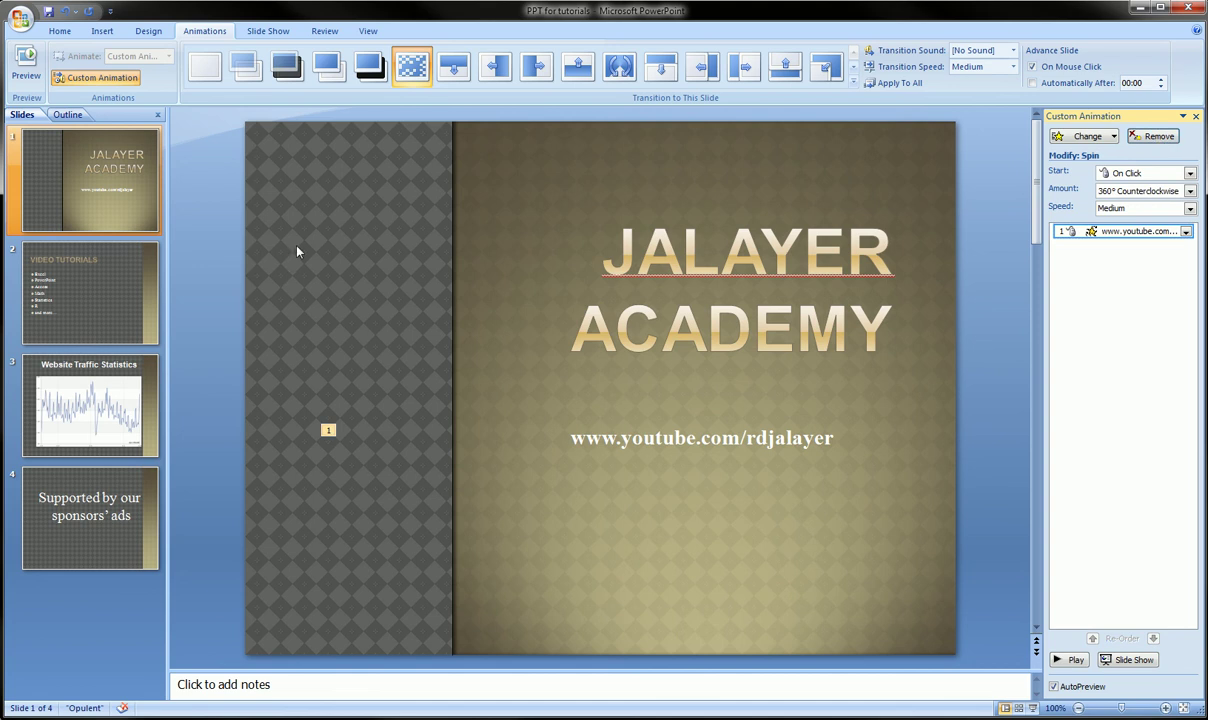
pyautogui.moveTo(275, 222)
pyautogui.mouseDown()
pyautogui.moveTo(386, 304)
pyautogui.moveTo(290, 232)
pyautogui.mouseUp()
pyautogui.moveTo(310, 406); pyautogui.dragTo(364, 413)
pyautogui.press('Escape')
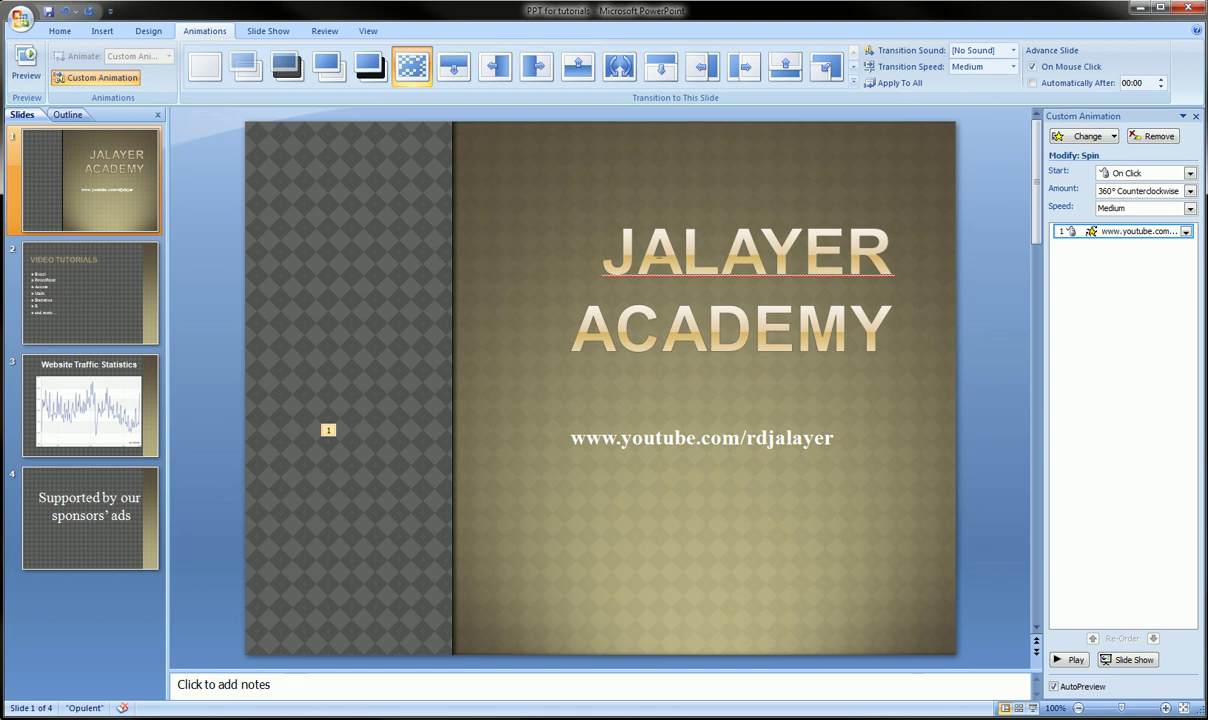
# Add a Fly In entrance effect to the JALAYER ACADEMY title
pyautogui.click(669, 250)
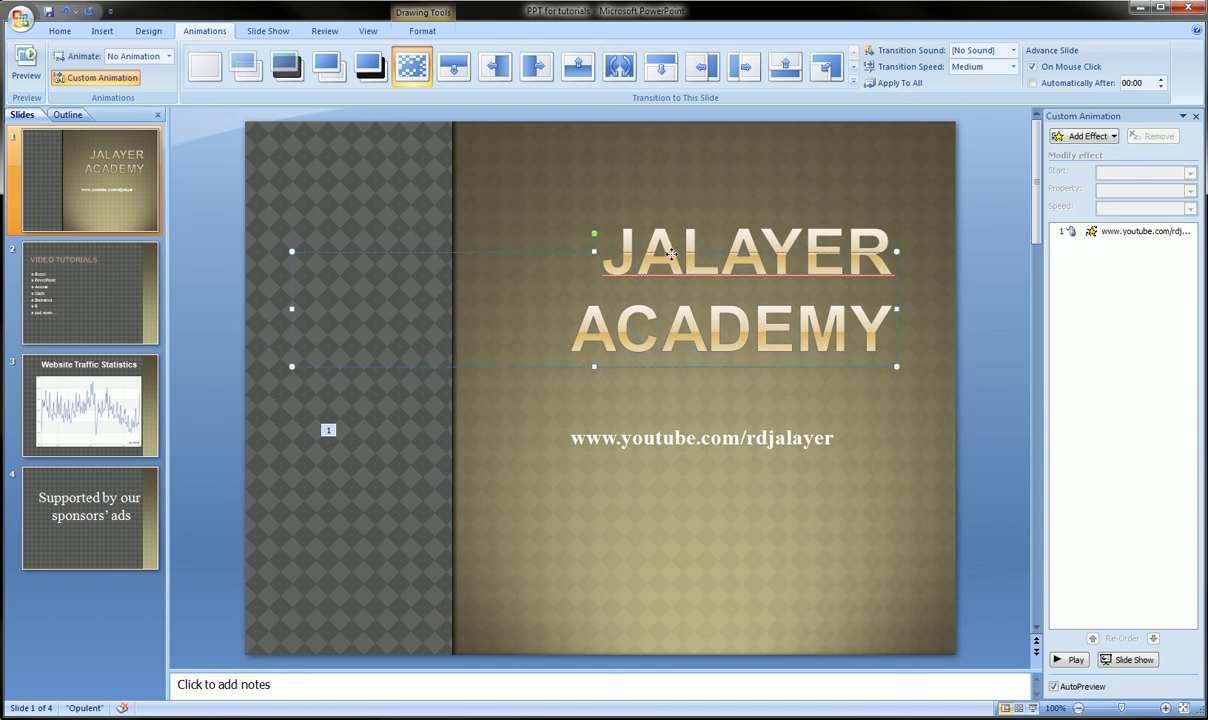
pyautogui.click(1114, 139)
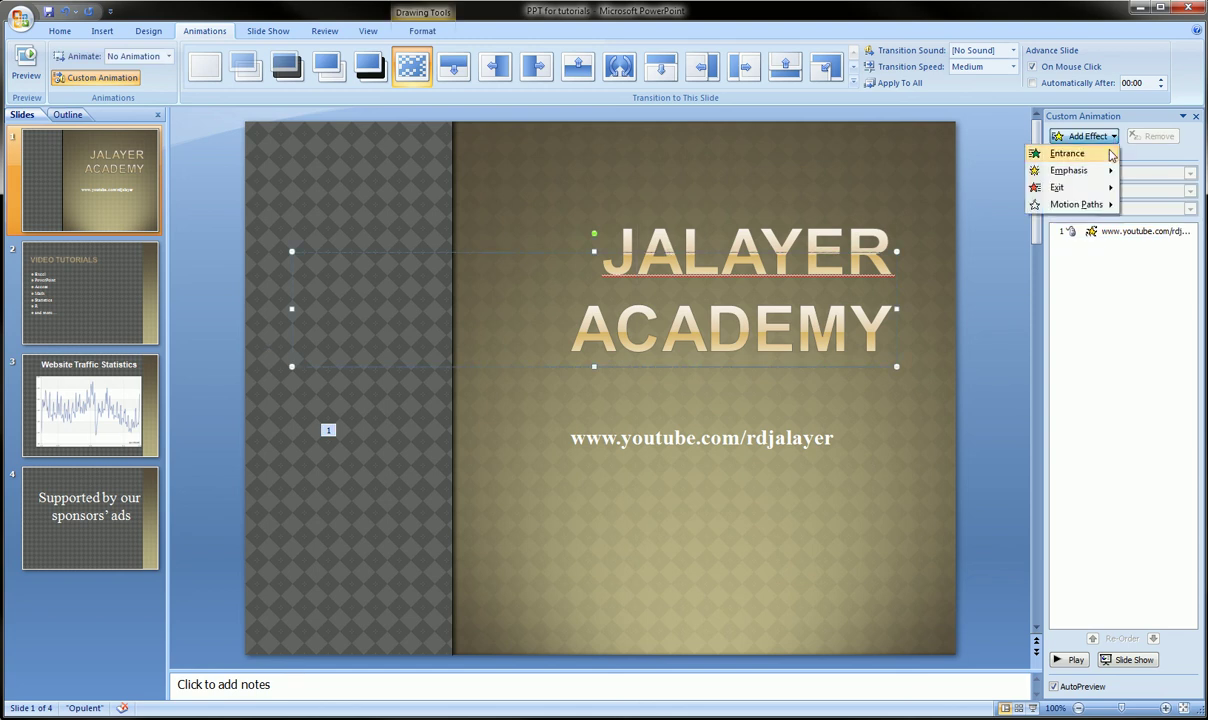
pyautogui.moveTo(1085, 153)
pyautogui.click(1160, 222)
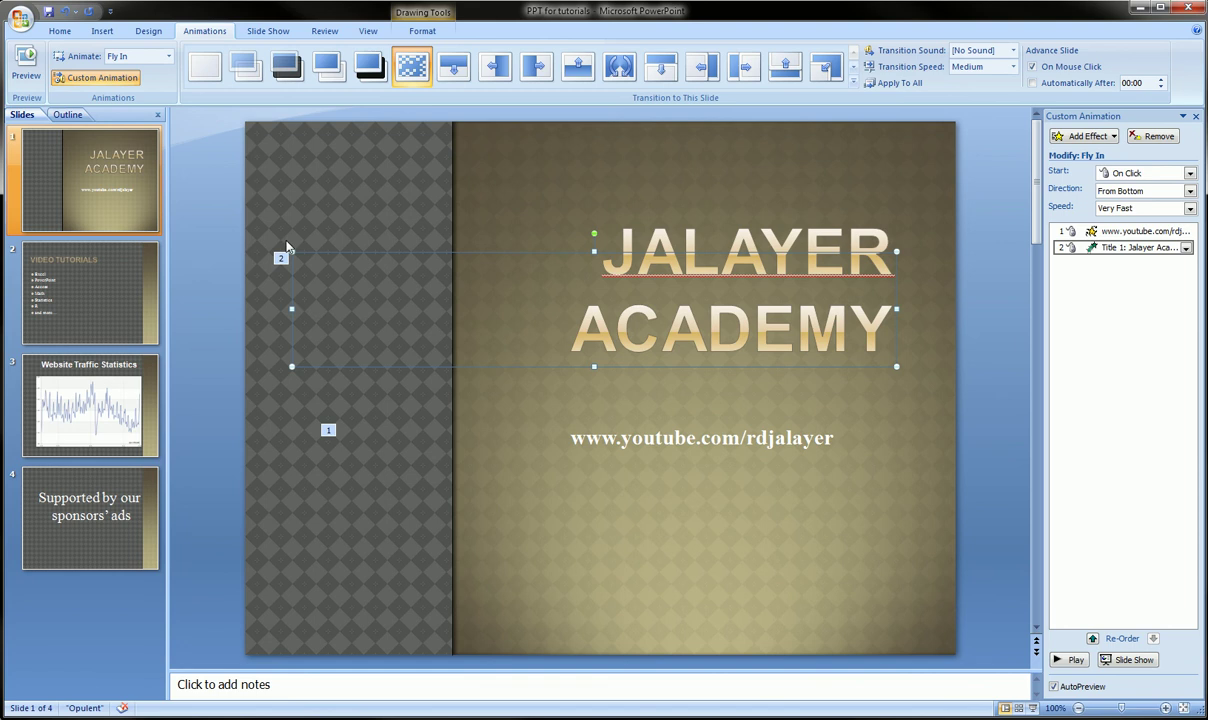
# Ink-circle the title's tag 2 and its numbered list entry, then clear the ink
pyautogui.moveTo(286, 247); pyautogui.dragTo(250, 232)
pyautogui.moveTo(1053, 250)
pyautogui.mouseDown()
pyautogui.moveTo(590, 188)
pyautogui.moveTo(325, 212)
pyautogui.moveTo(300, 235)
pyautogui.mouseUp()
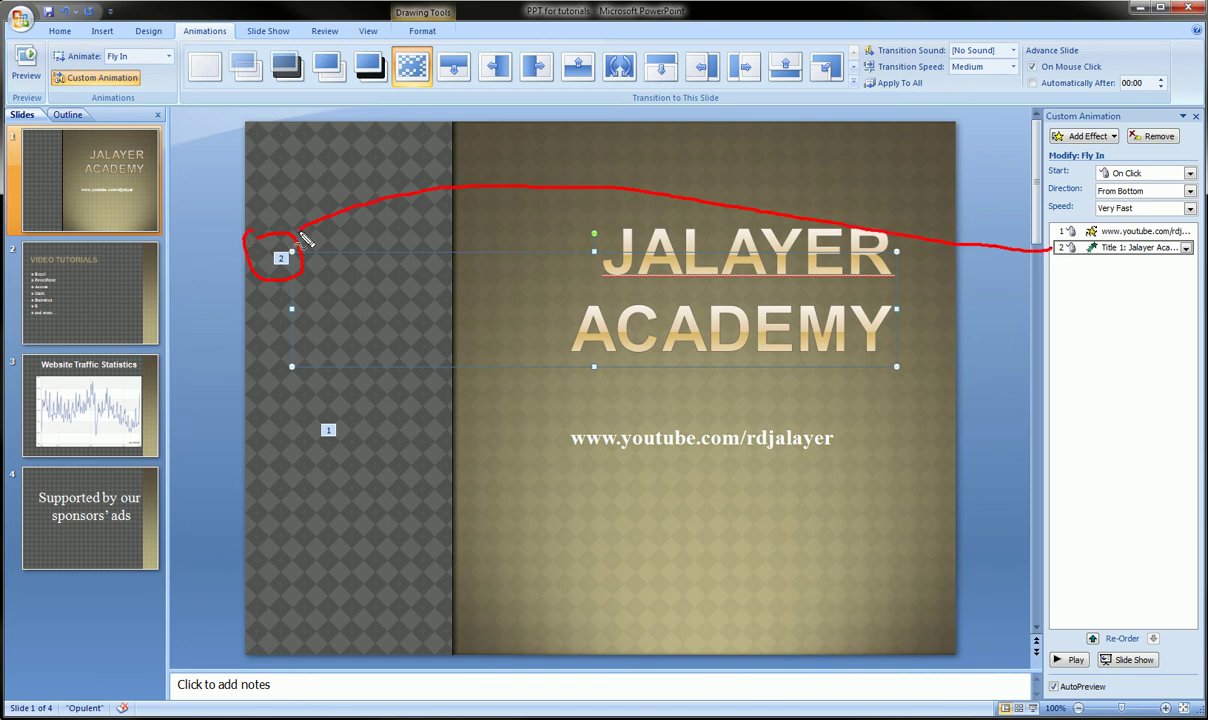
pyautogui.moveTo(1070, 240)
pyautogui.mouseDown()
pyautogui.moveTo(1052, 250)
pyautogui.moveTo(1058, 263)
pyautogui.mouseUp()
pyautogui.moveTo(1040, 214)
pyautogui.mouseDown()
pyautogui.moveTo(1026, 345)
pyautogui.moveTo(1138, 418)
pyautogui.moveTo(1033, 214)
pyautogui.moveTo(540, 365)
pyautogui.moveTo(368, 400)
pyautogui.mouseUp()
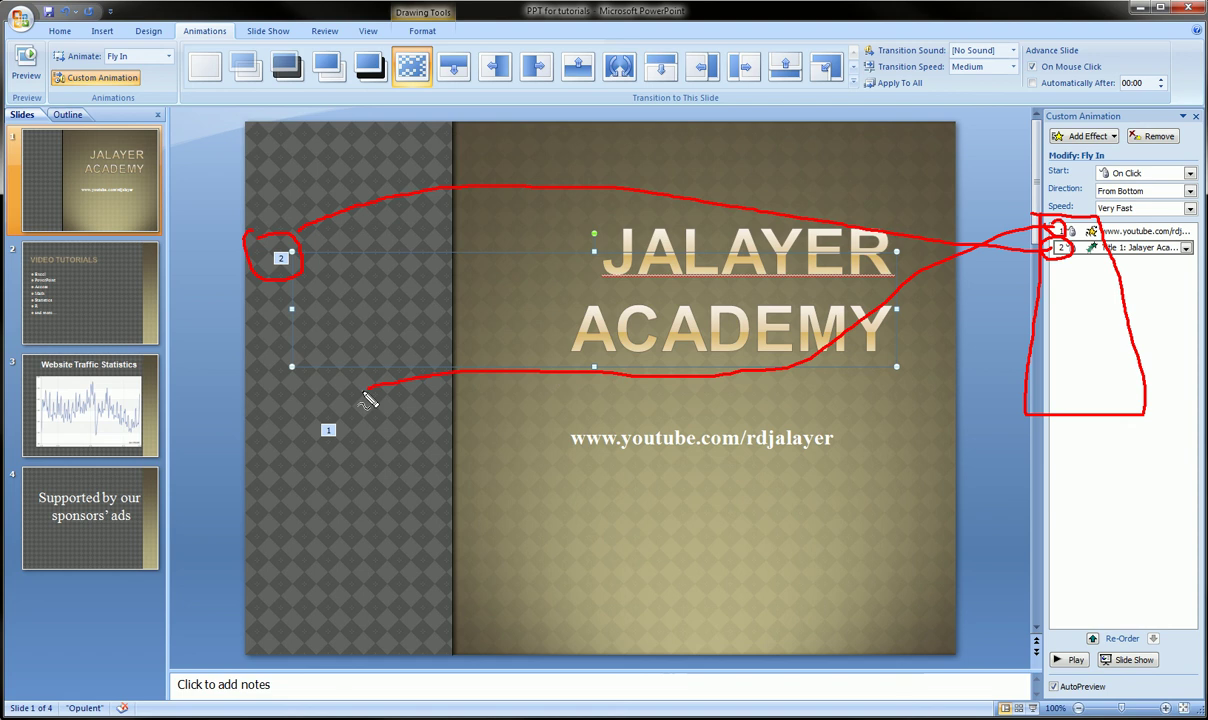
pyautogui.press('Escape')
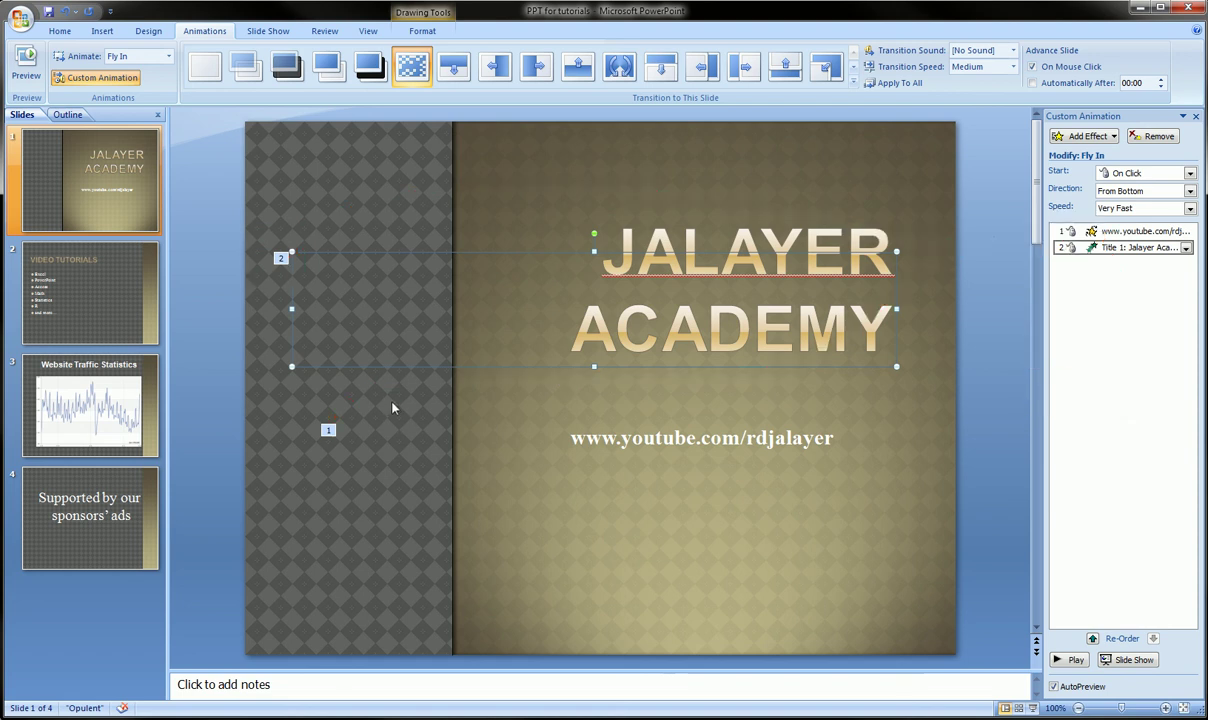
# Change the web address's animation to a 360° Clockwise Spin emphasis
pyautogui.click(347, 425)
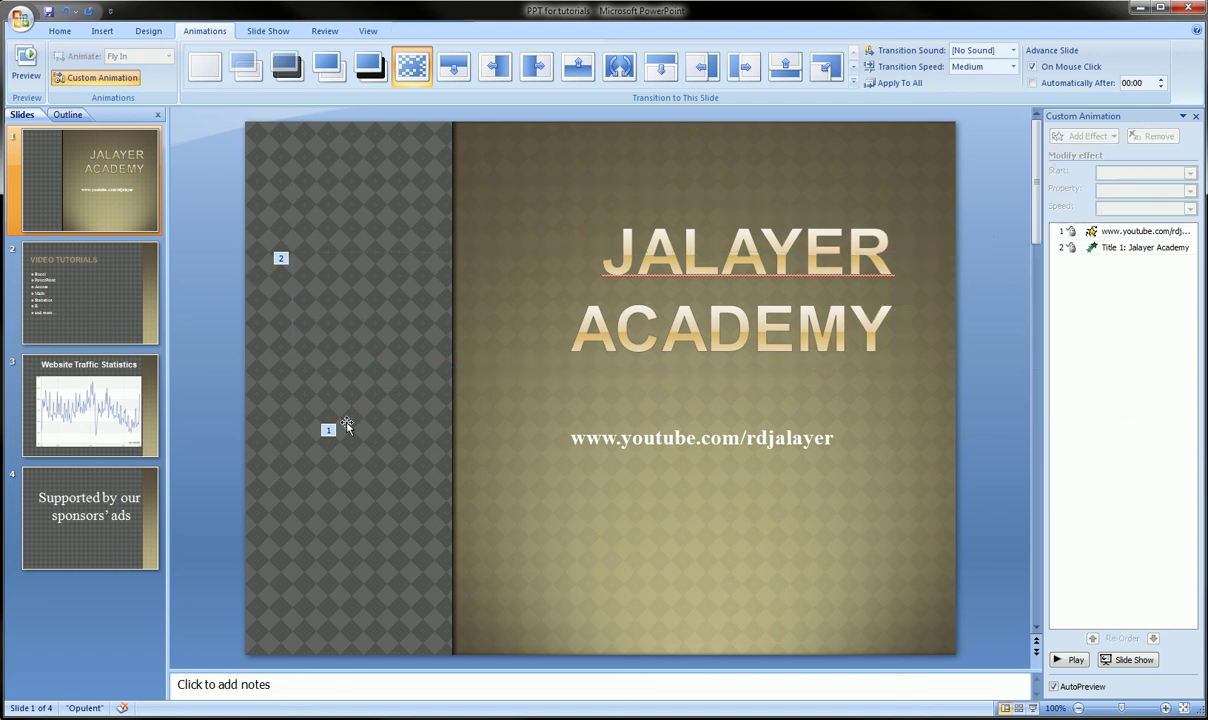
pyautogui.click(328, 430)
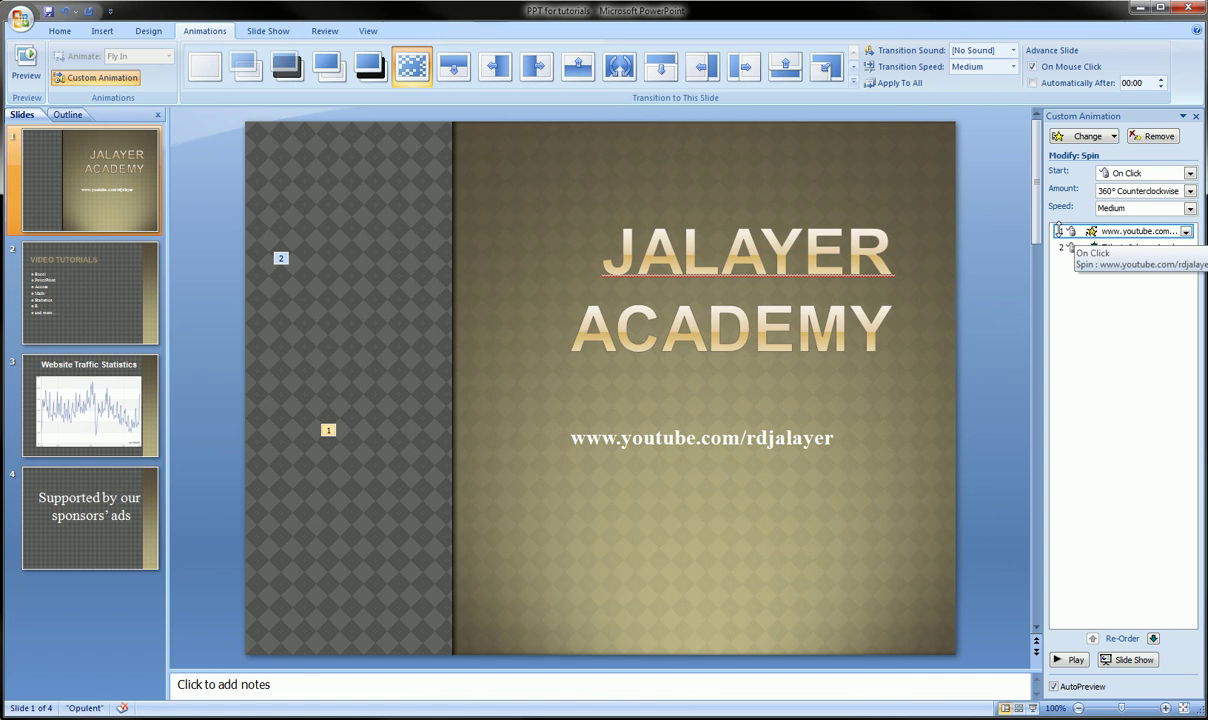
pyautogui.click(1094, 137)
pyautogui.moveTo(1097, 156)
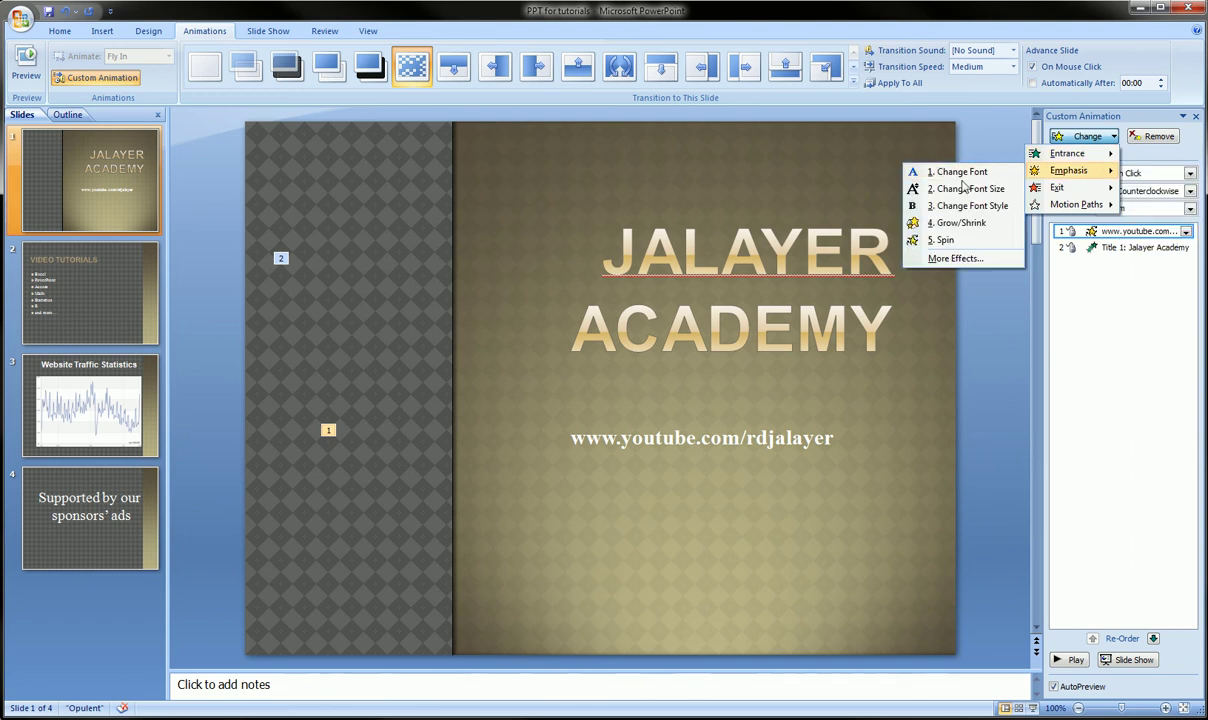
pyautogui.click(941, 242)
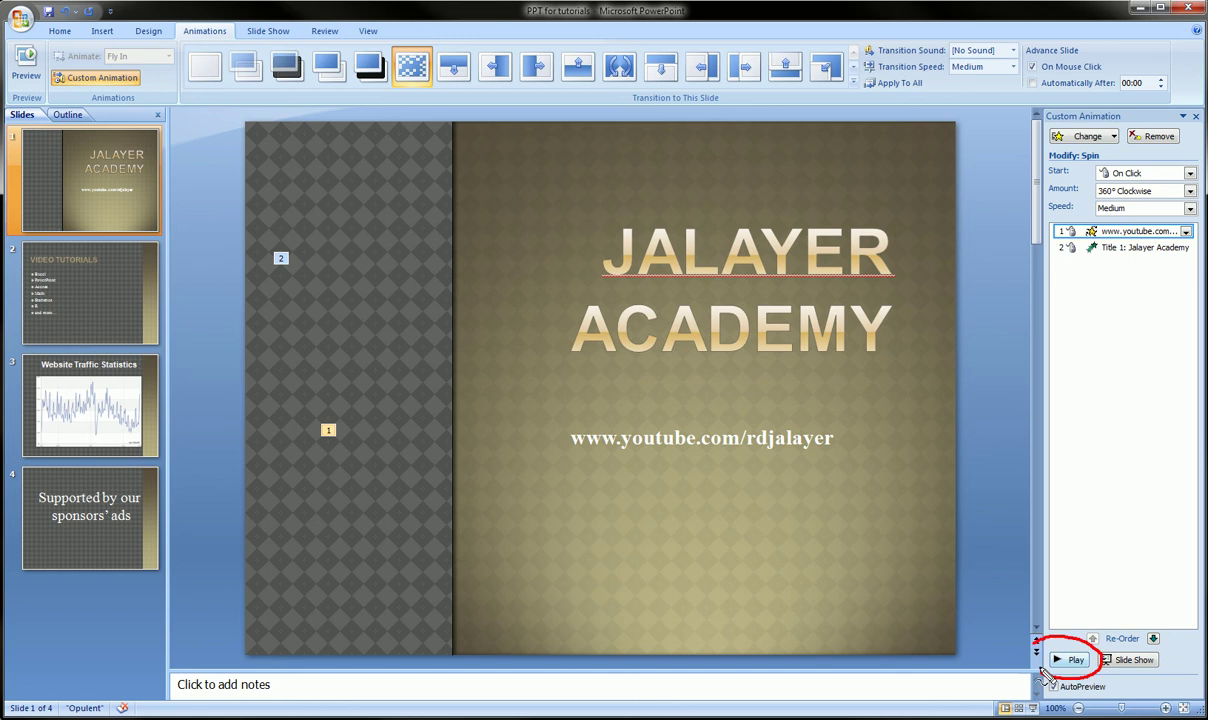
pyautogui.click(1074, 662)
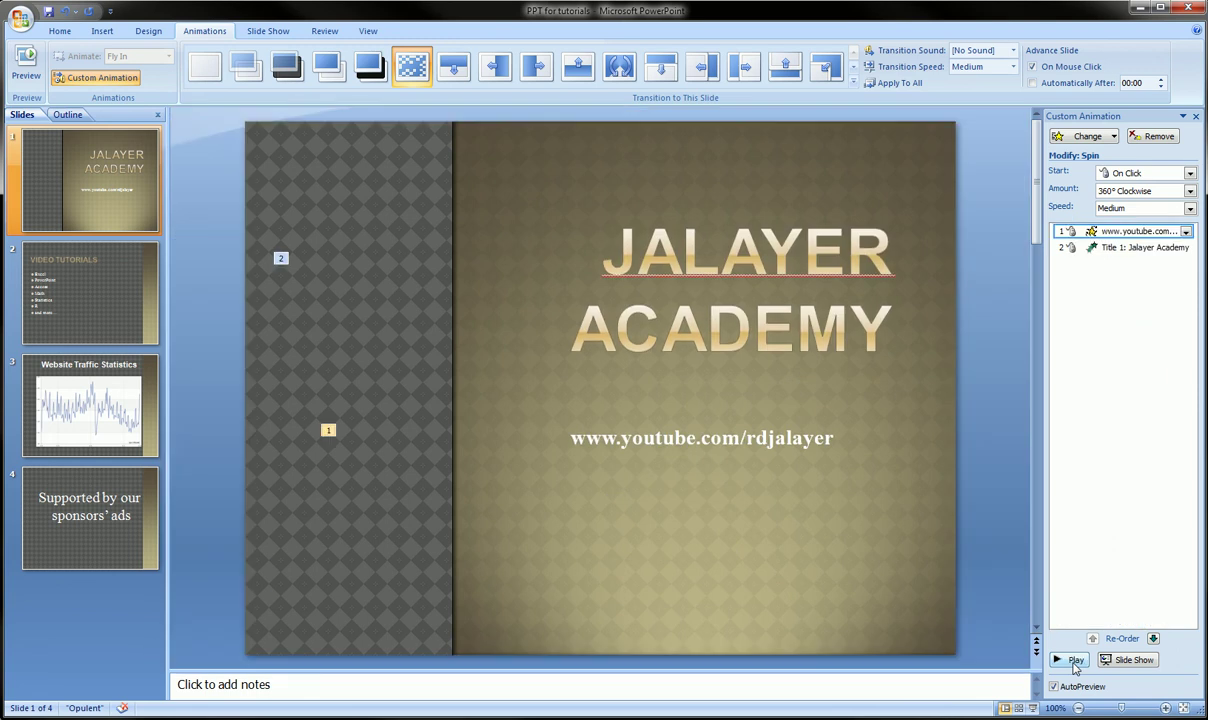
pyautogui.moveTo(550, 422)
pyautogui.mouseDown()
pyautogui.moveTo(844, 438)
pyautogui.moveTo(520, 423)
pyautogui.moveTo(510, 408)
pyautogui.mouseUp()
pyautogui.moveTo(336, 410)
pyautogui.mouseDown()
pyautogui.moveTo(291, 464)
pyautogui.moveTo(350, 412)
pyautogui.mouseUp()
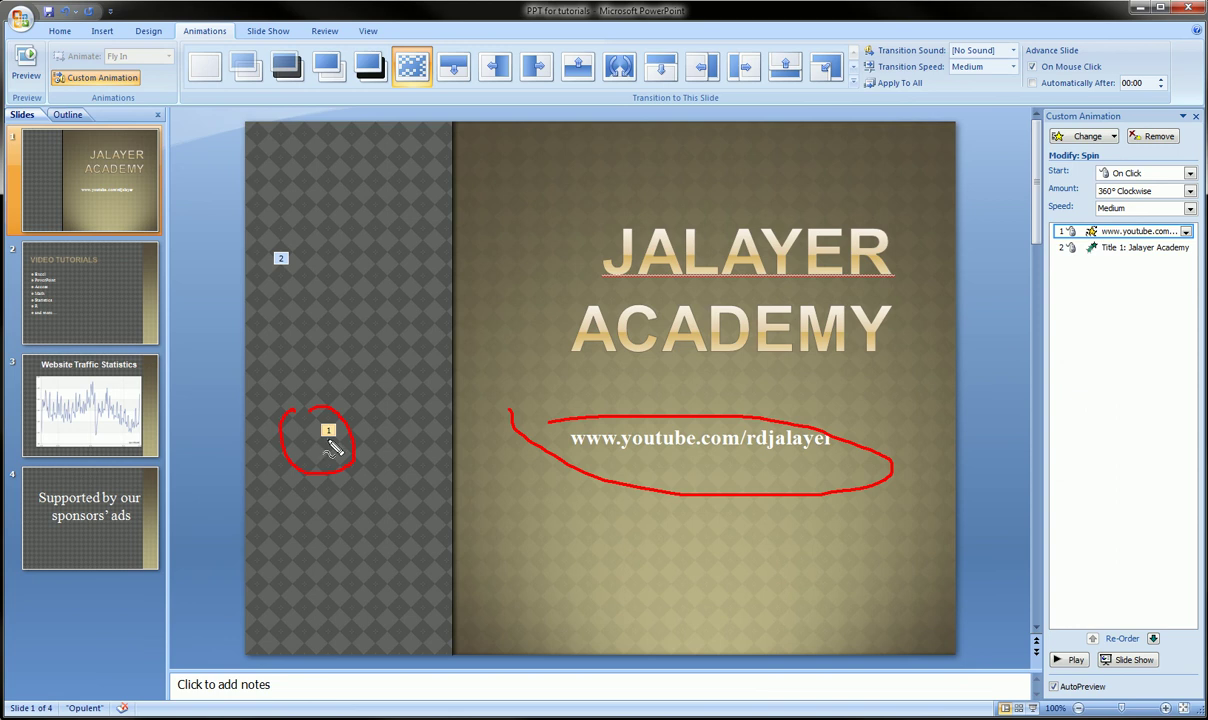
pyautogui.moveTo(572, 250); pyautogui.dragTo(592, 233)
pyautogui.moveTo(906, 341)
pyautogui.mouseDown()
pyautogui.moveTo(562, 302)
pyautogui.moveTo(551, 212)
pyautogui.mouseUp()
pyautogui.moveTo(306, 240); pyautogui.dragTo(268, 232)
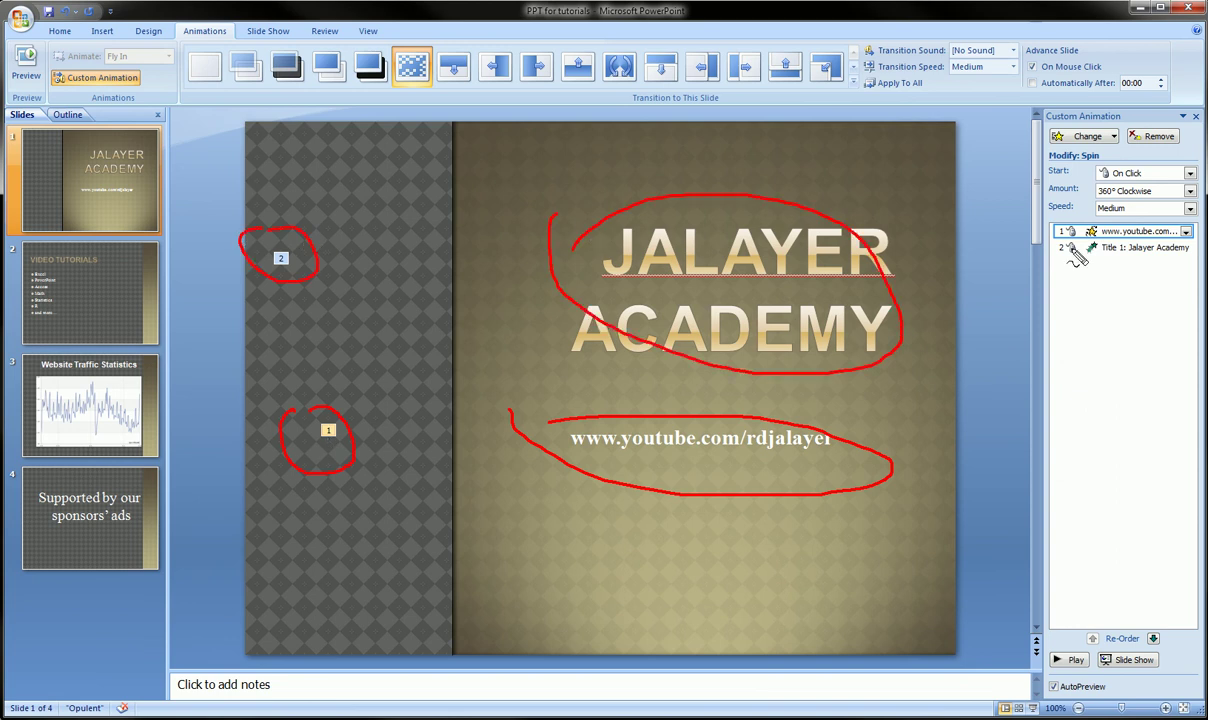
pyautogui.moveTo(1052, 217)
pyautogui.mouseDown()
pyautogui.moveTo(1160, 212)
pyautogui.moveTo(1060, 278)
pyautogui.moveTo(975, 200)
pyautogui.moveTo(1025, 272)
pyautogui.moveTo(1065, 233)
pyautogui.moveTo(1057, 262)
pyautogui.moveTo(1058, 222)
pyautogui.mouseUp()
# Move the title's Fly In ahead of the web address, marking tags 1 and 2
pyautogui.press('Escape')
pyautogui.click(1061, 248)
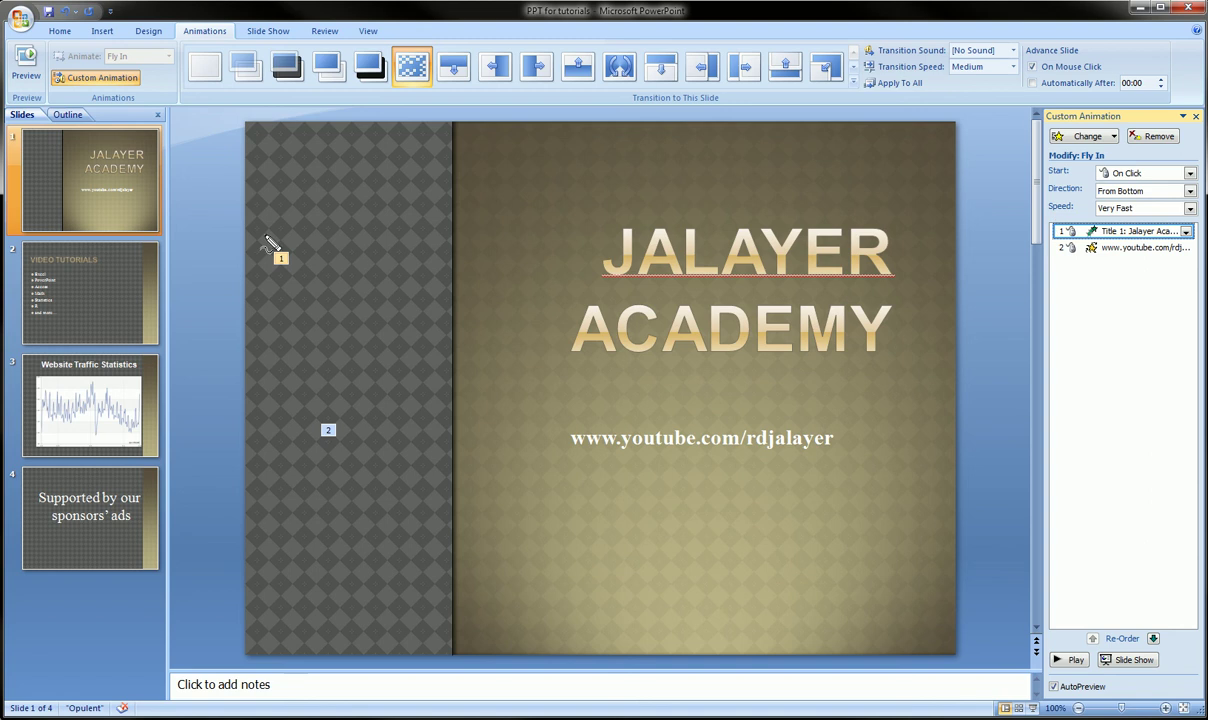
pyautogui.moveTo(270, 245)
pyautogui.mouseDown()
pyautogui.moveTo(257, 243)
pyautogui.moveTo(1040, 235)
pyautogui.mouseUp()
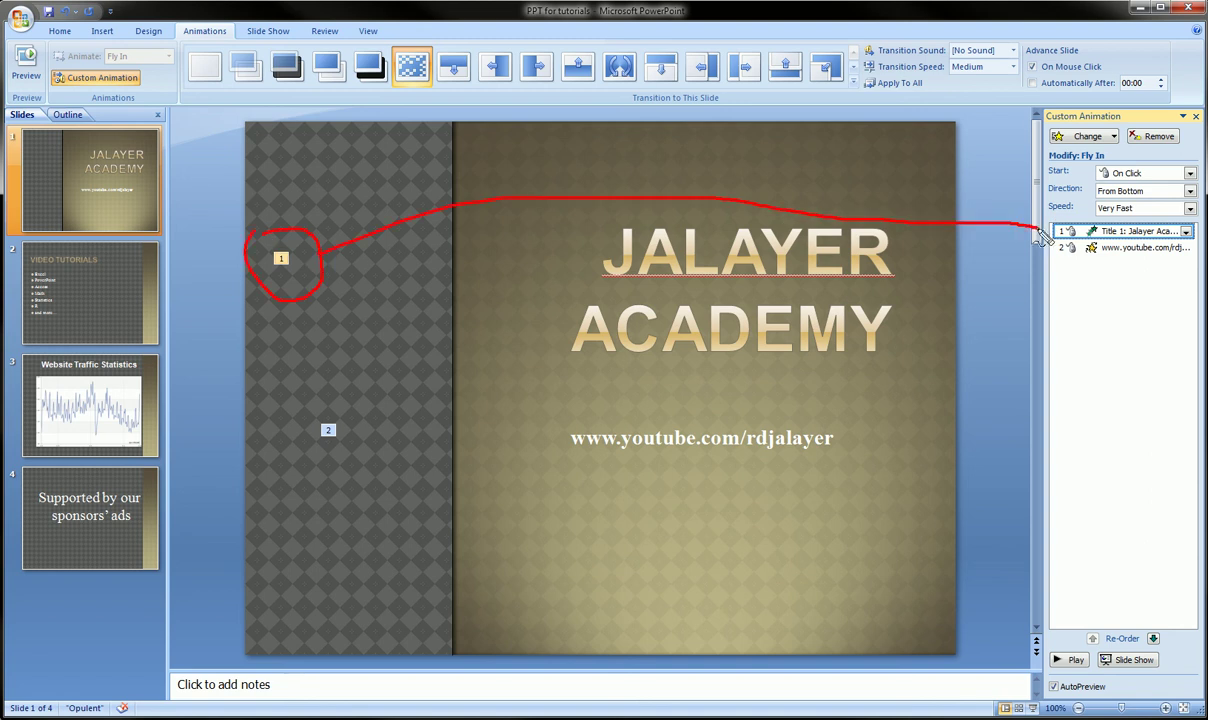
pyautogui.moveTo(308, 410)
pyautogui.mouseDown()
pyautogui.moveTo(313, 448)
pyautogui.moveTo(995, 250)
pyautogui.moveTo(1062, 250)
pyautogui.mouseUp()
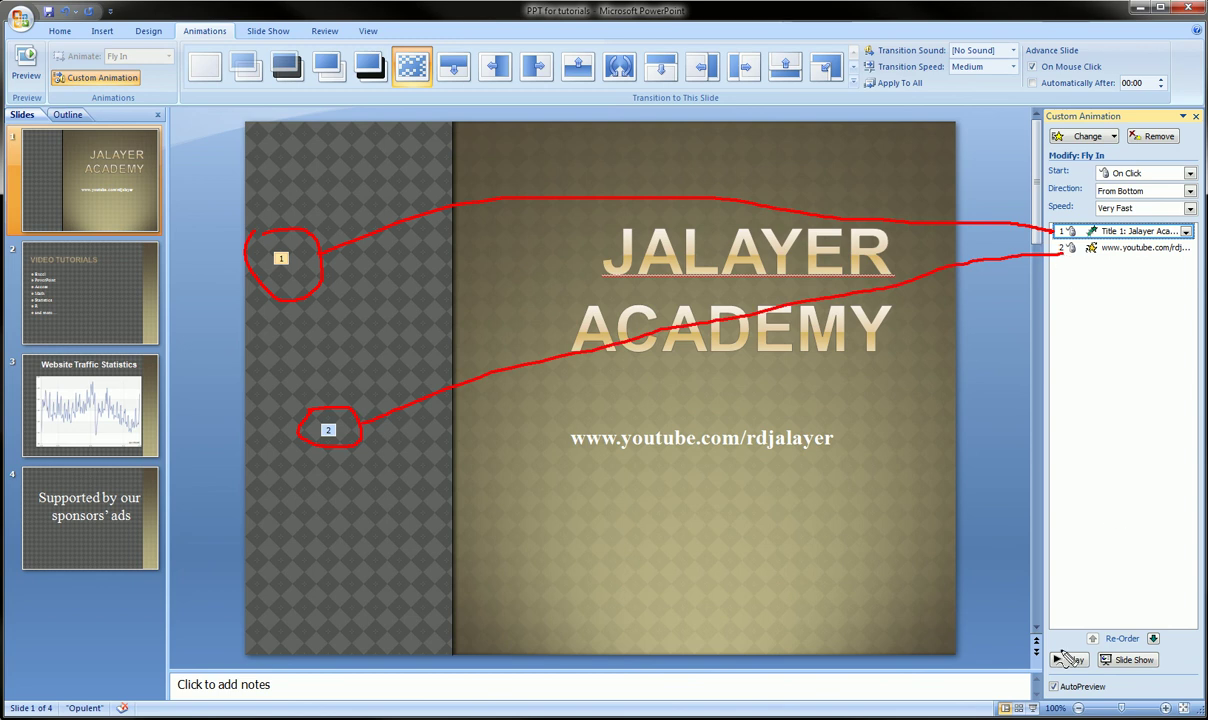
# Play the reordered slide 1 animations as a preview
pyautogui.moveTo(1050, 628); pyautogui.dragTo(1046, 632)
pyautogui.press('Escape')
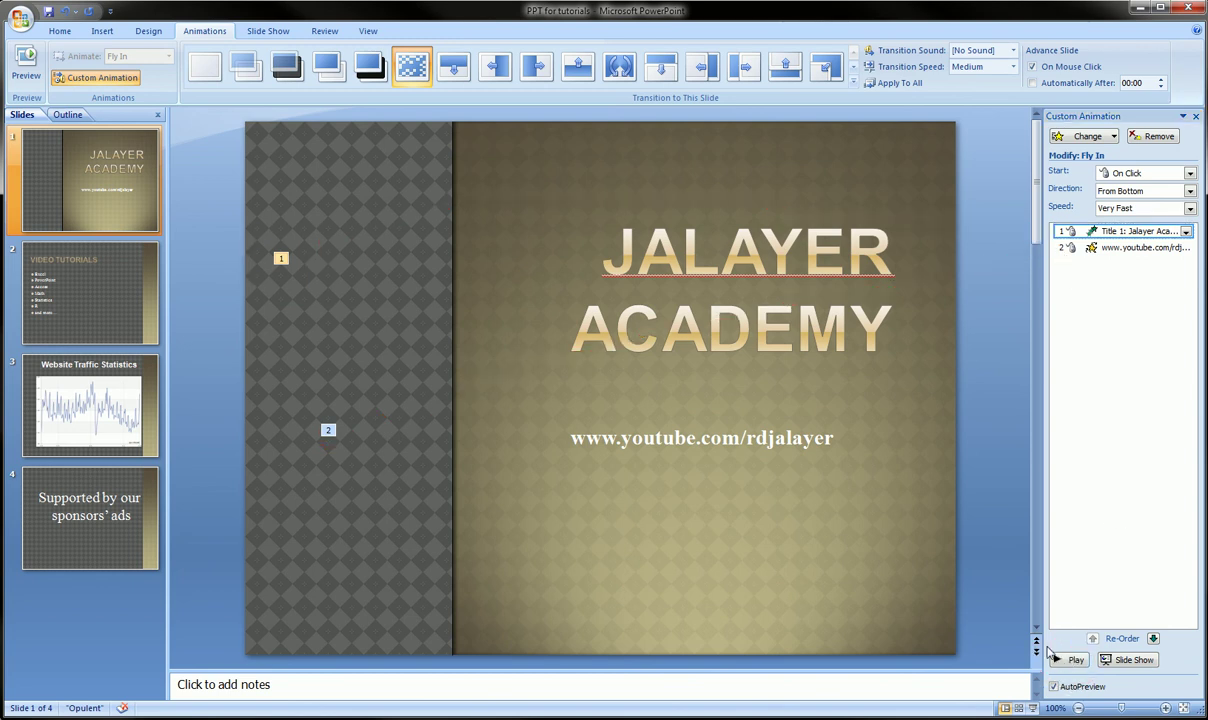
pyautogui.click(1052, 656)
# On slide 2, inspect the title's Diamond entrance and the bullets' Fly In effects
pyautogui.click(94, 277)
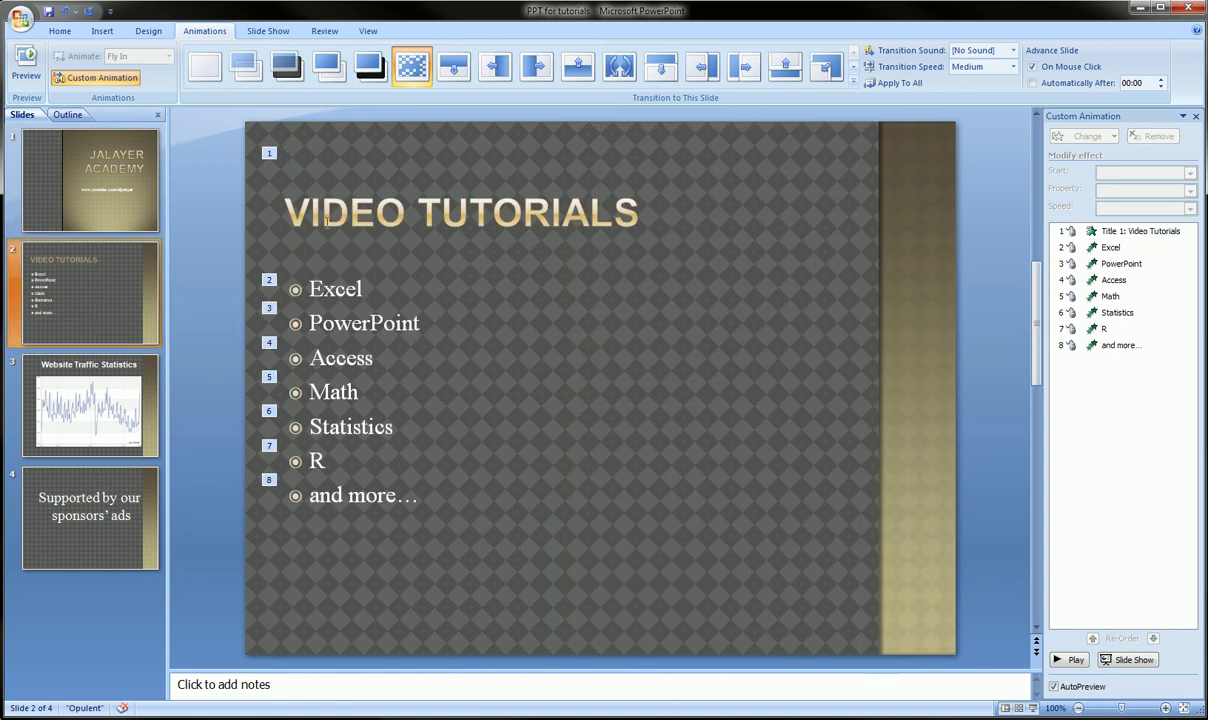
pyautogui.click(378, 208)
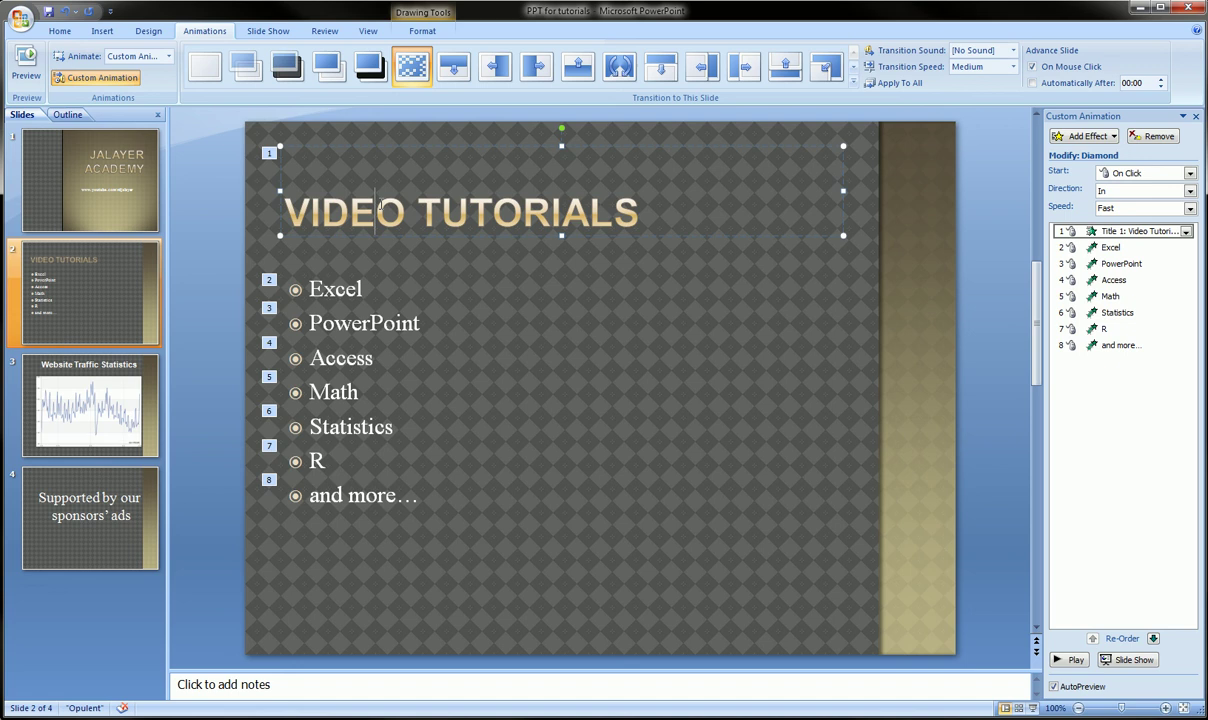
pyautogui.click(372, 141)
pyautogui.press('Tab')
pyautogui.press('Tab')
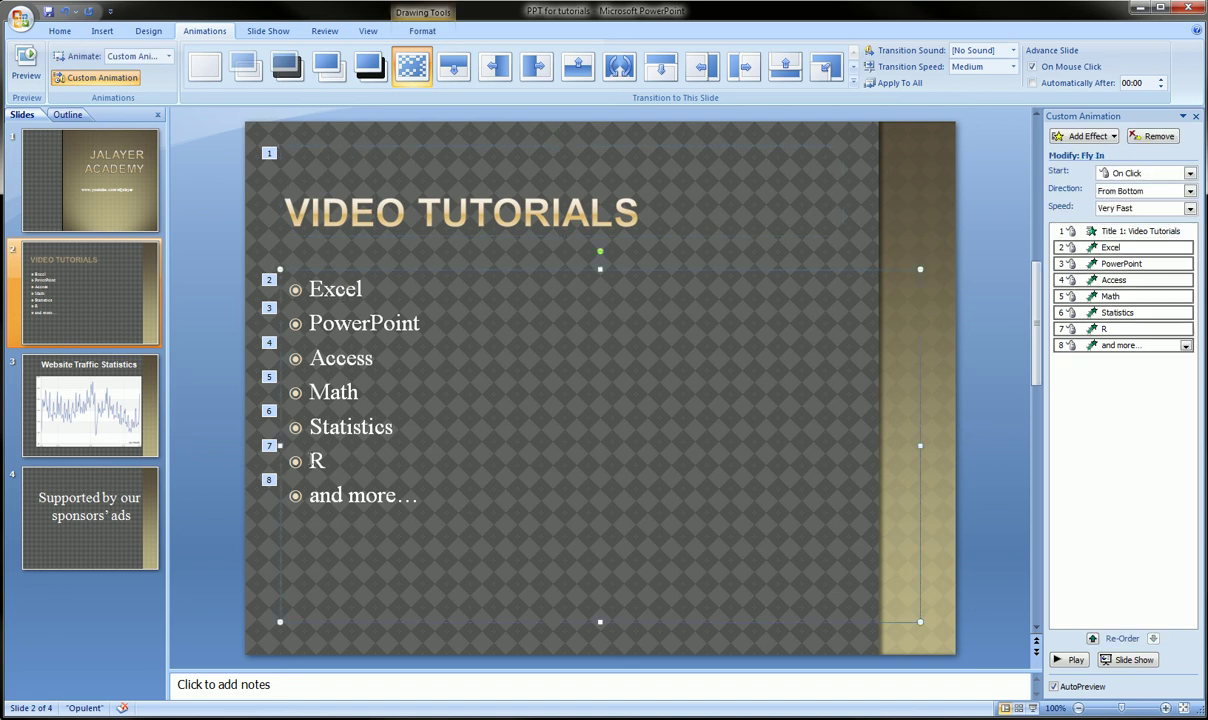
pyautogui.click(376, 212)
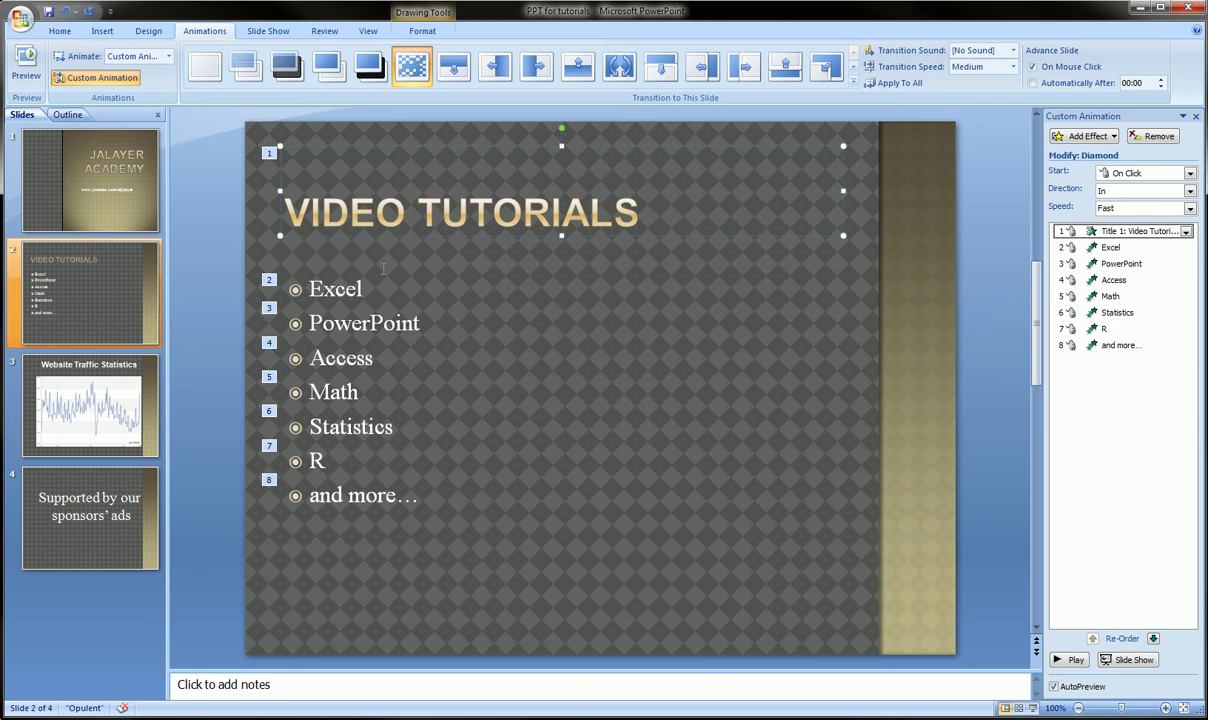
pyautogui.click(371, 284)
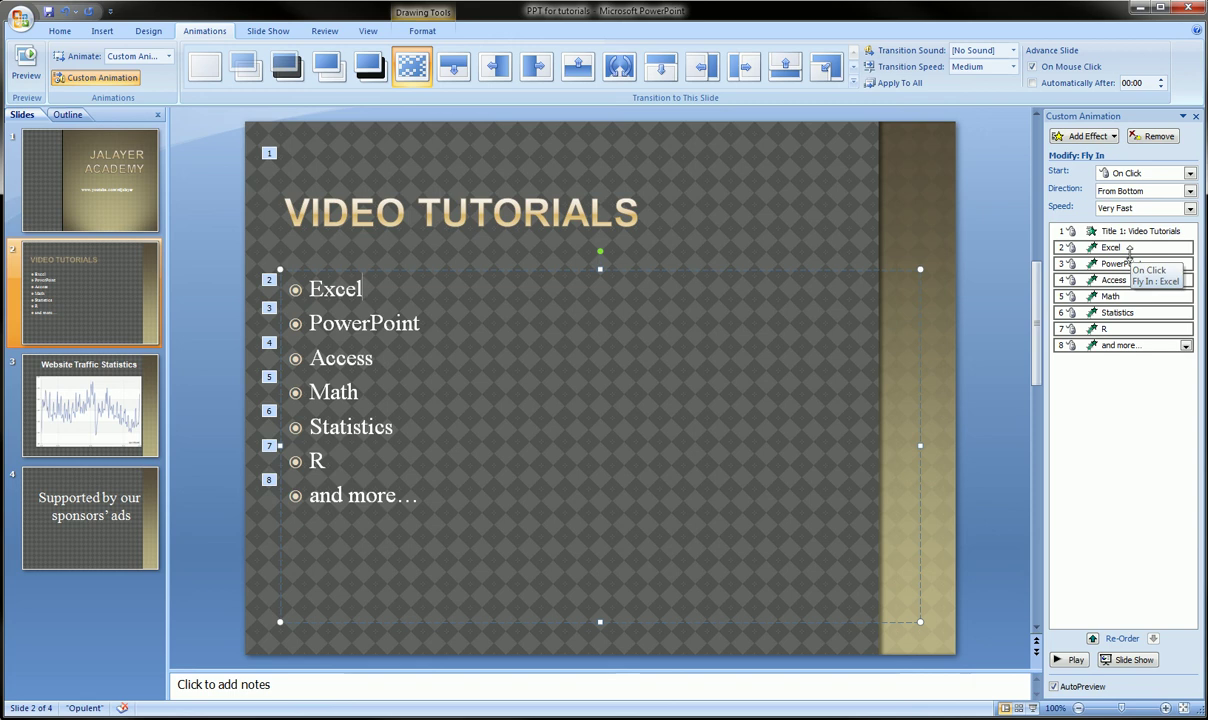
# Loop ink around animation entries 2–8 and the bullets, then clear it
pyautogui.moveTo(1040, 250)
pyautogui.mouseDown()
pyautogui.moveTo(1050, 355)
pyautogui.moveTo(1038, 262)
pyautogui.mouseUp()
pyautogui.moveTo(262, 257)
pyautogui.mouseDown()
pyautogui.moveTo(282, 264)
pyautogui.moveTo(241, 494)
pyautogui.moveTo(246, 293)
pyautogui.mouseUp()
pyautogui.press('Escape')
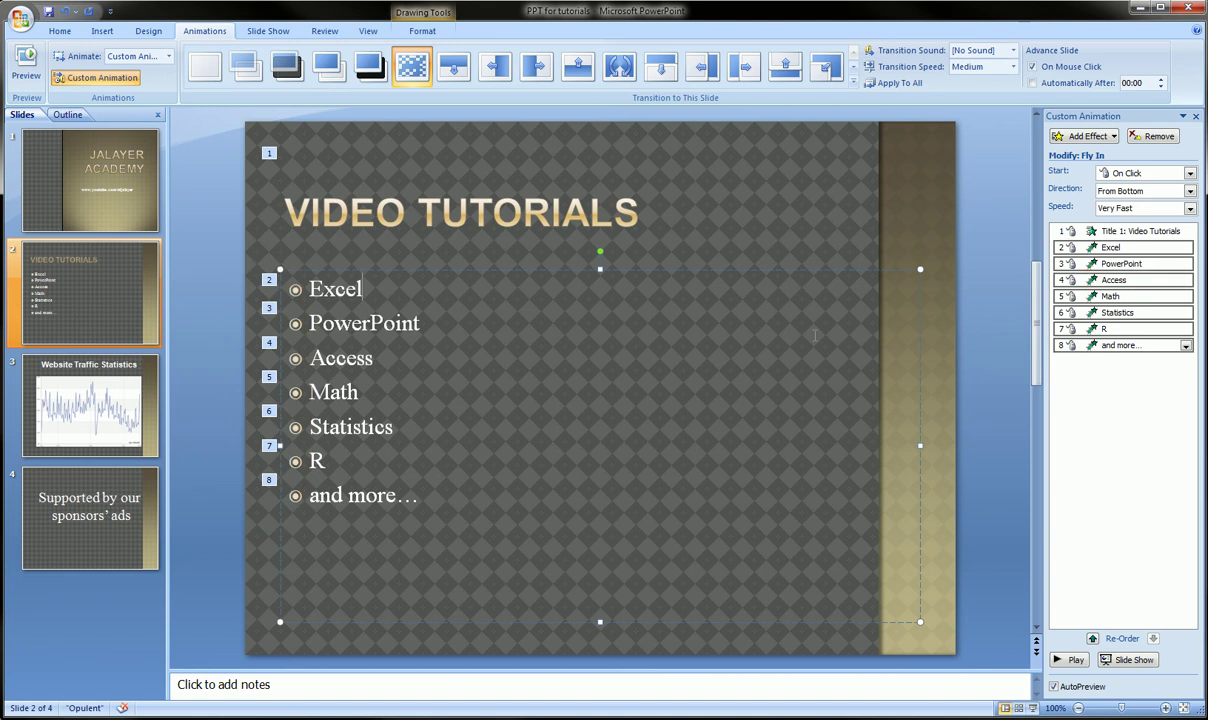
# Apply Fly In entrances to the Excel and PowerPoint bullets
pyautogui.click(1128, 250)
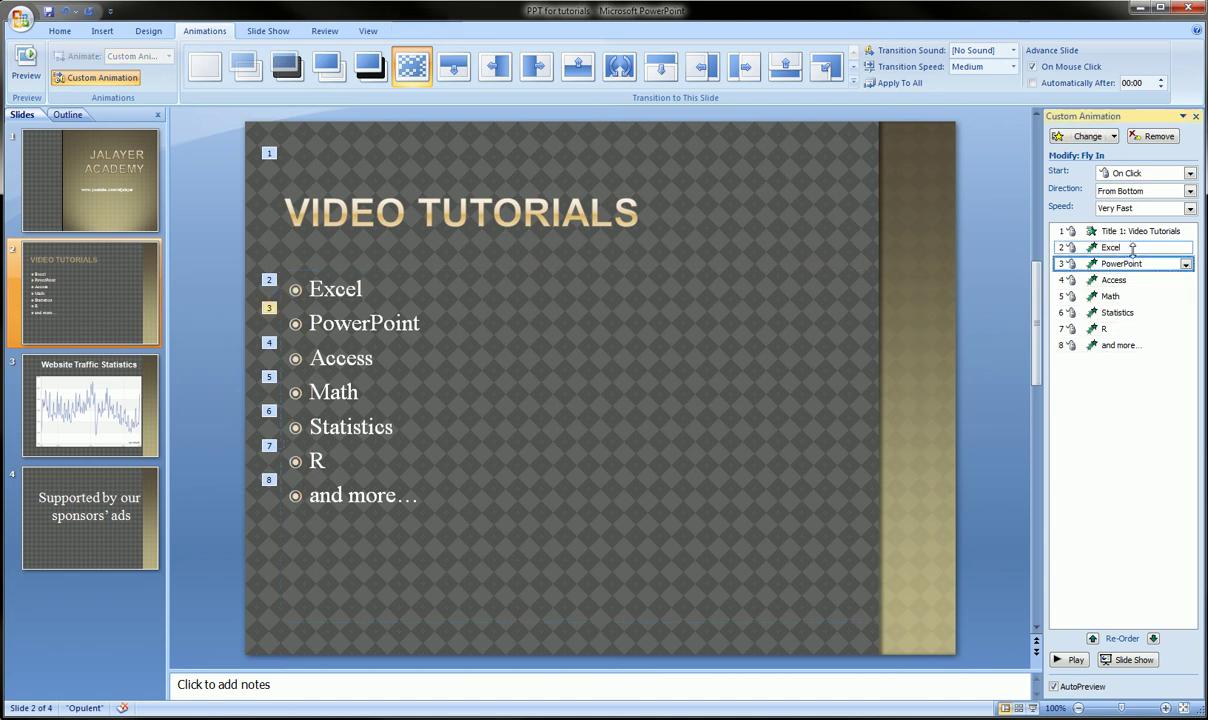
pyautogui.click(1105, 138)
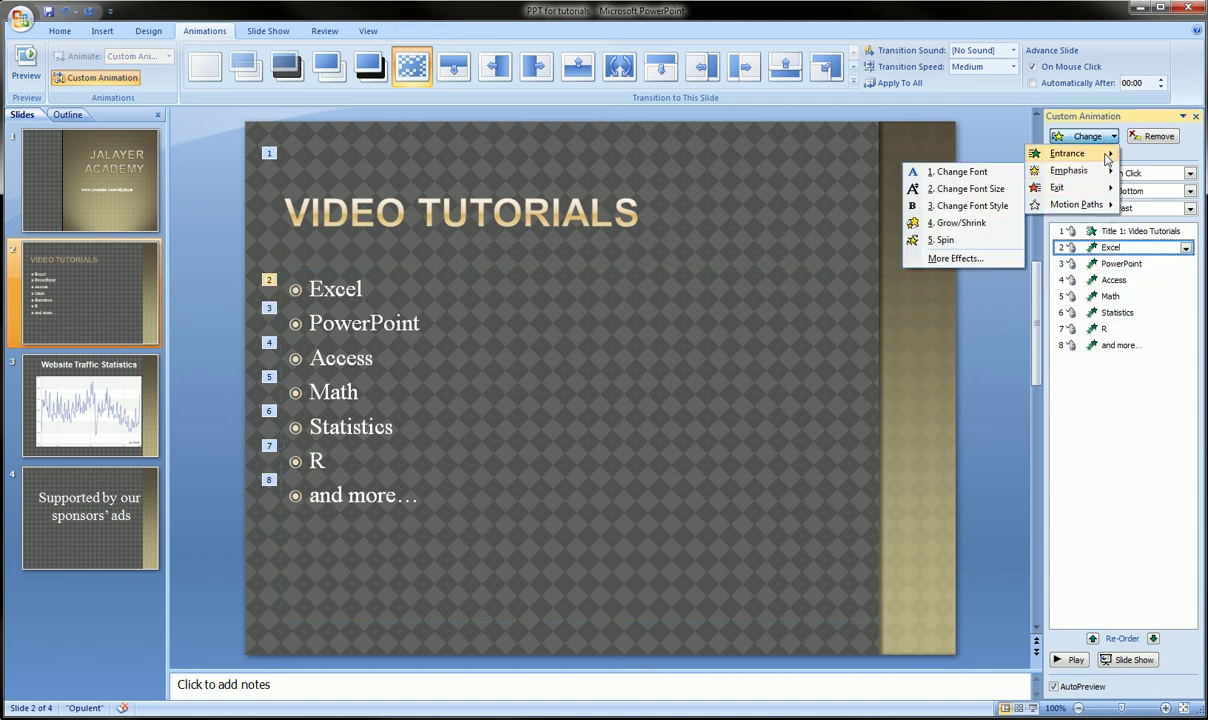
pyautogui.moveTo(1107, 157)
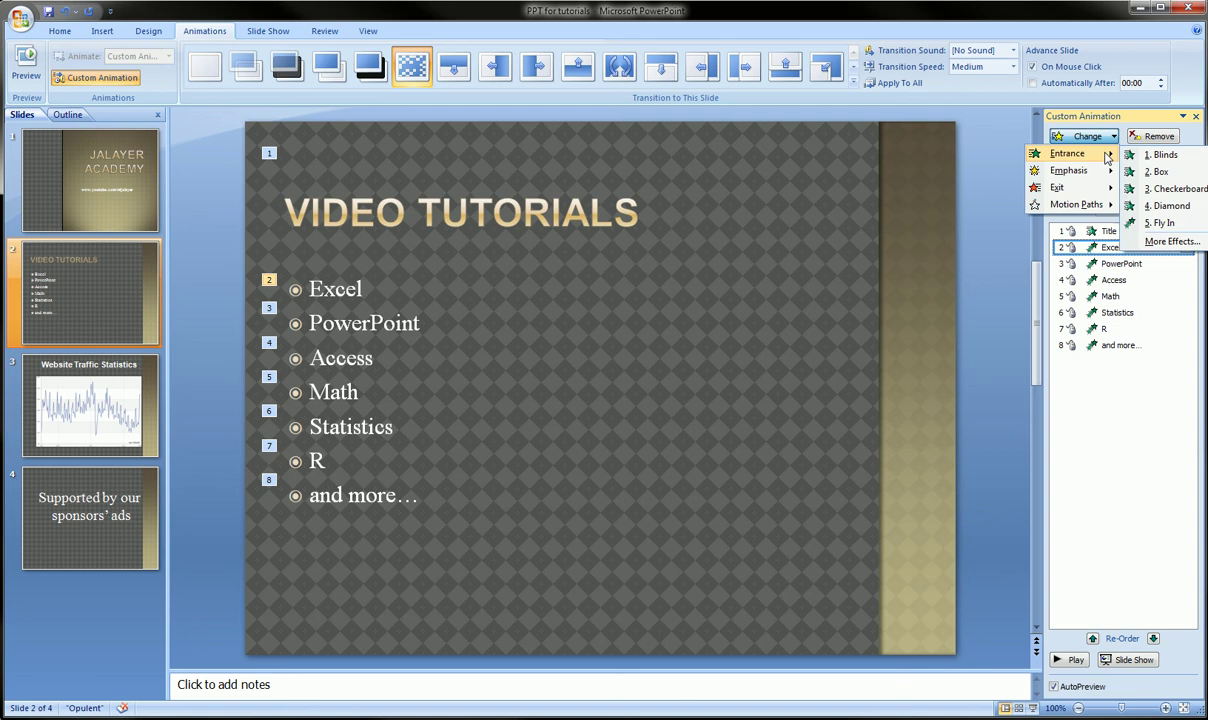
pyautogui.click(1161, 222)
pyautogui.click(1071, 264)
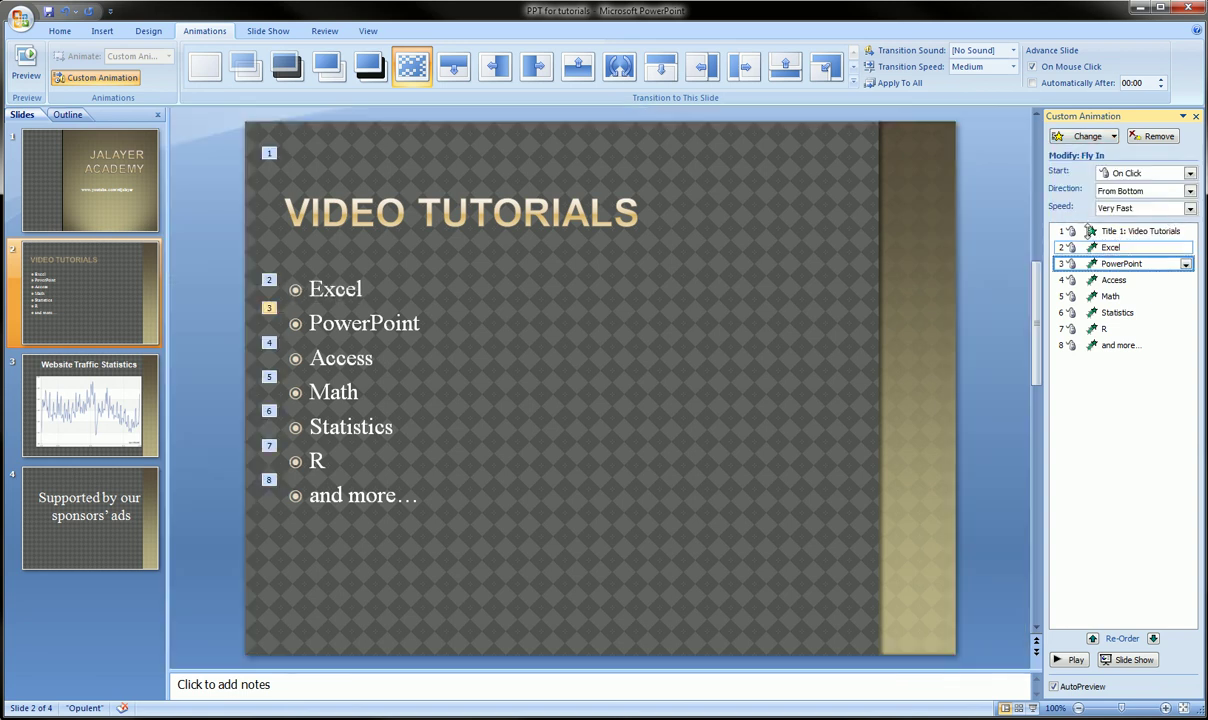
pyautogui.click(1085, 138)
pyautogui.moveTo(1075, 154)
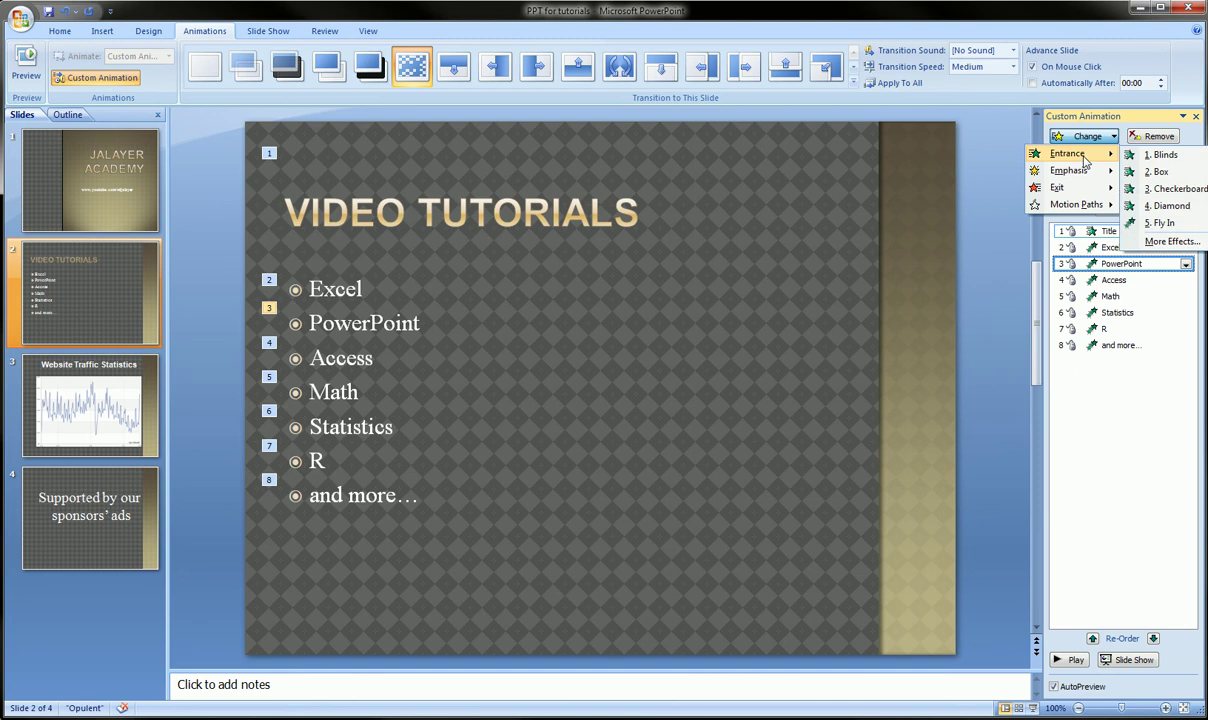
pyautogui.click(1160, 223)
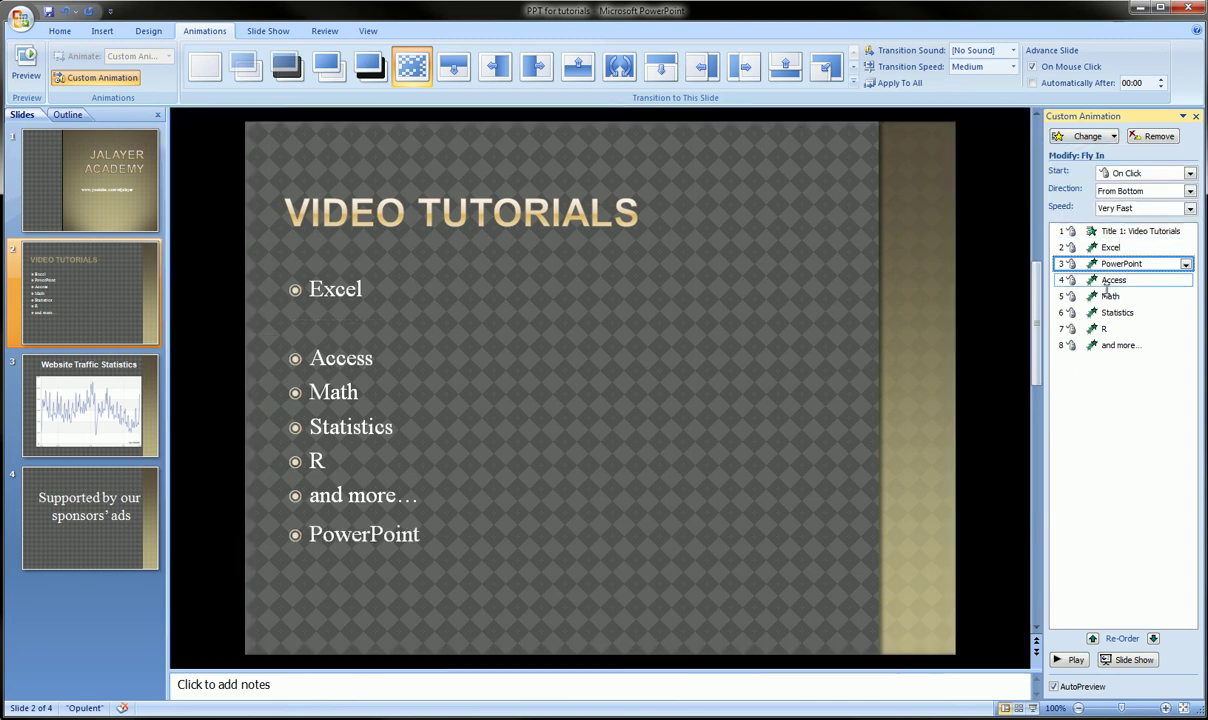
# Give the Access bullet a Checkerboard entrance and the Math bullet a Box entrance
pyautogui.click(1085, 136)
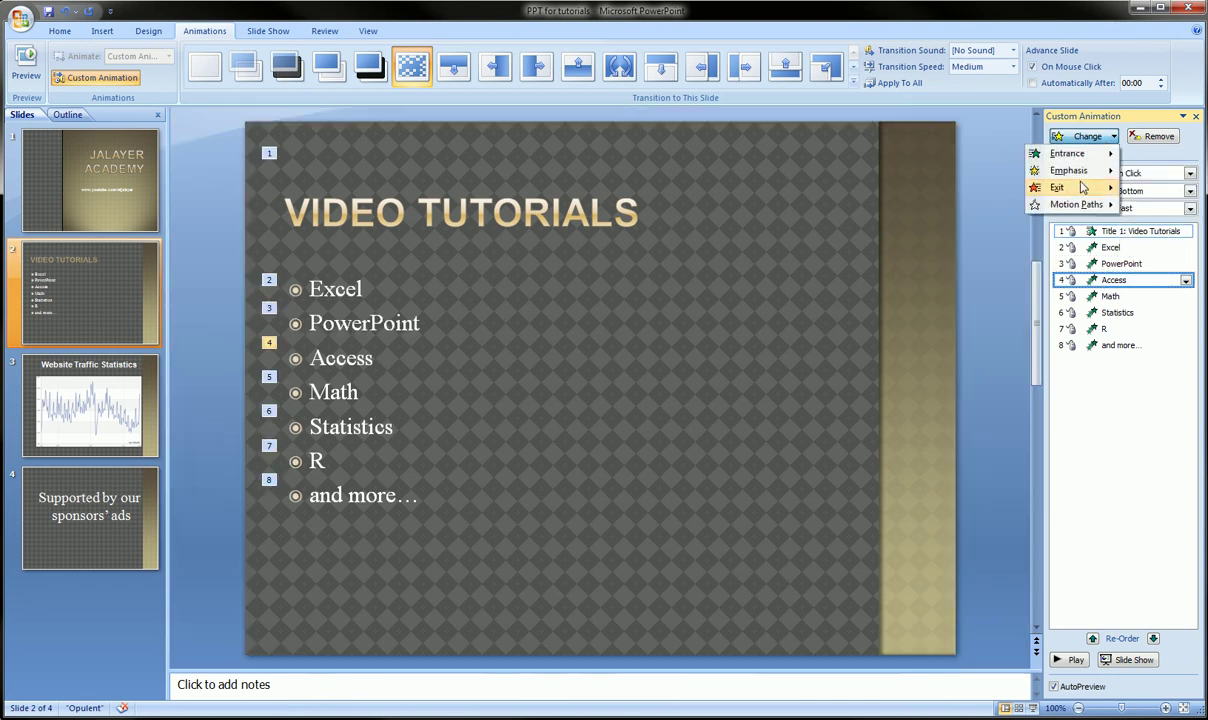
pyautogui.moveTo(1098, 155)
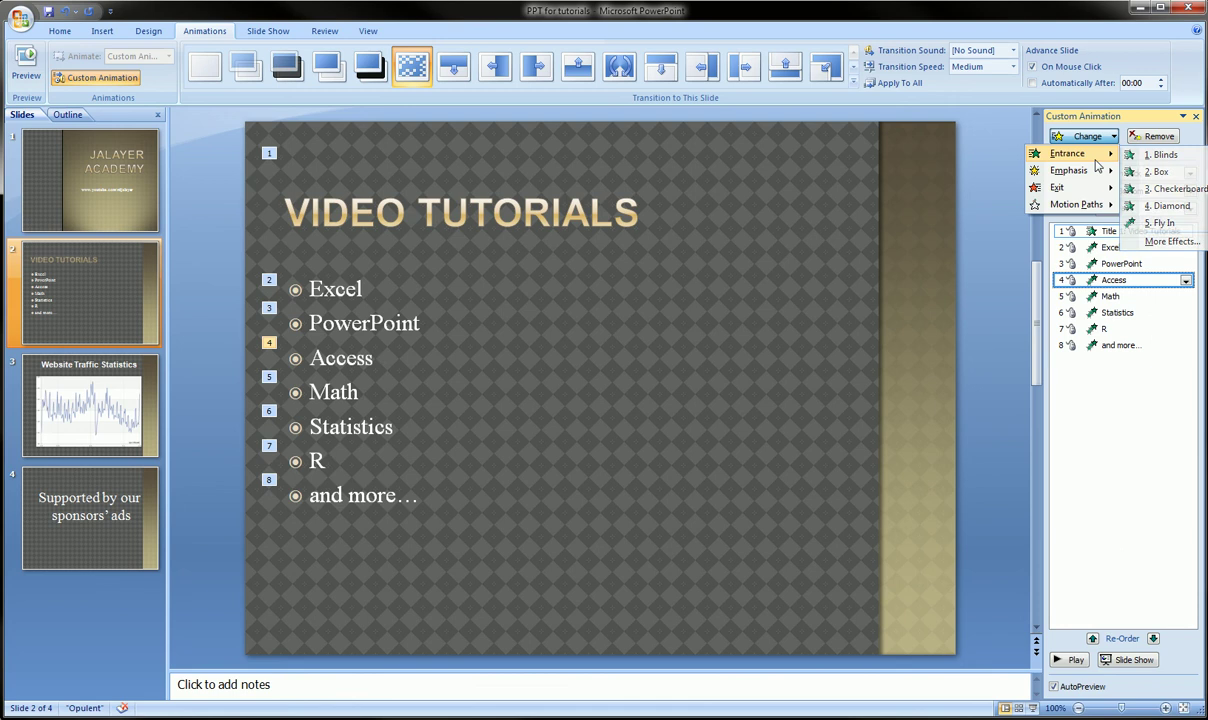
pyautogui.click(1165, 190)
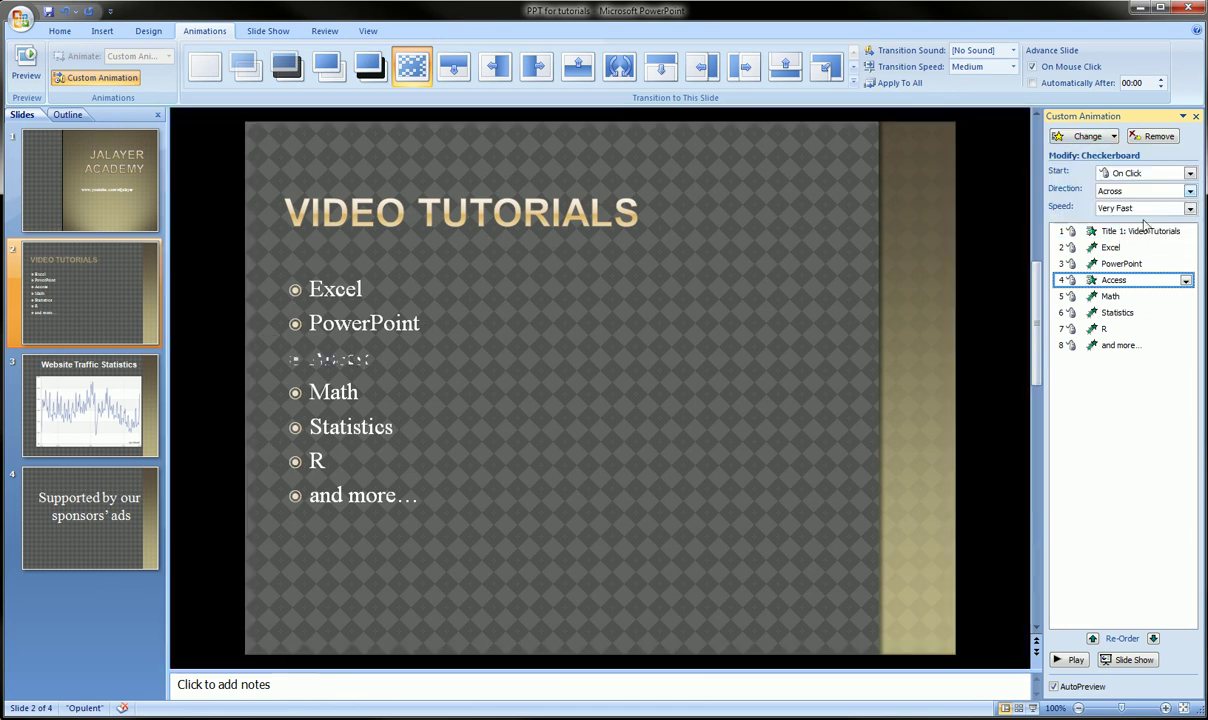
pyautogui.click(1095, 295)
pyautogui.click(1090, 137)
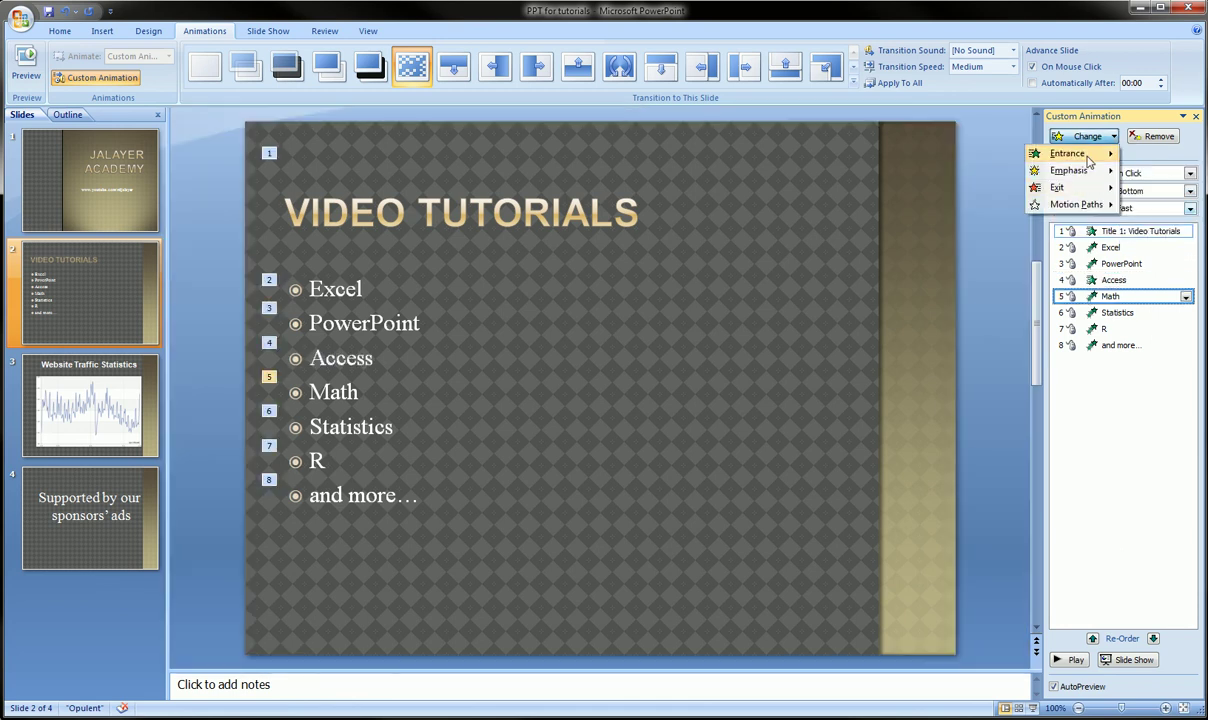
pyautogui.moveTo(1070, 153)
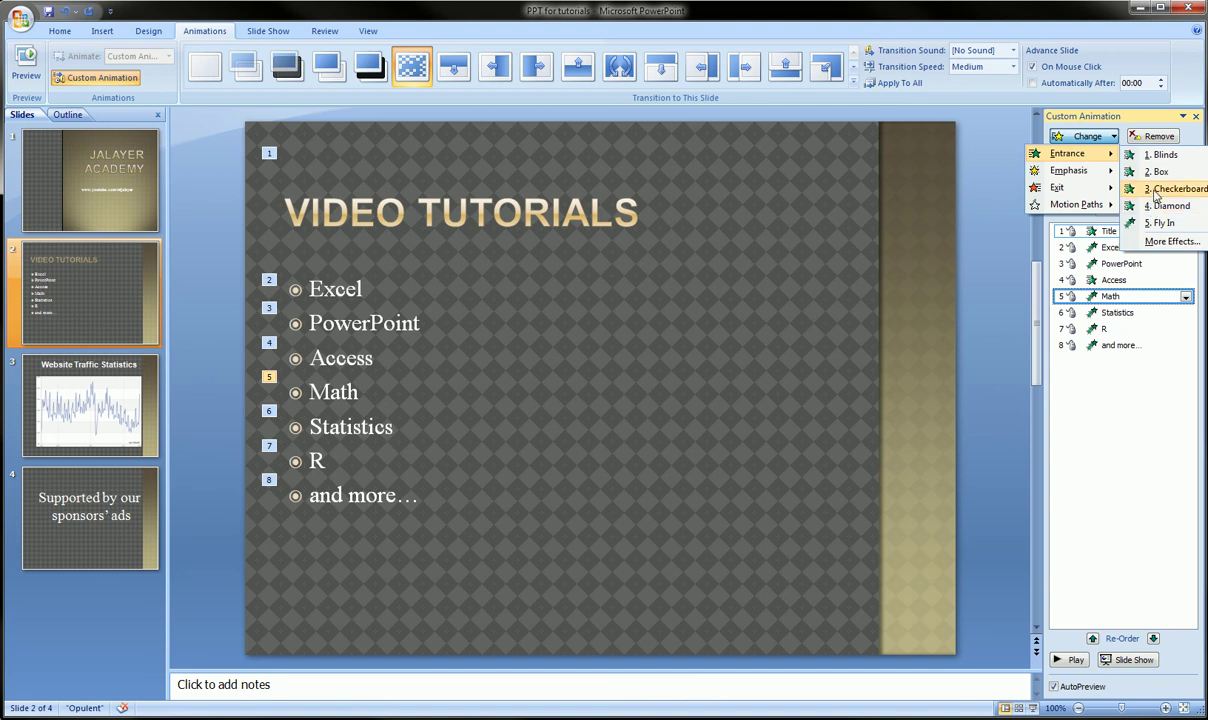
pyautogui.click(1158, 172)
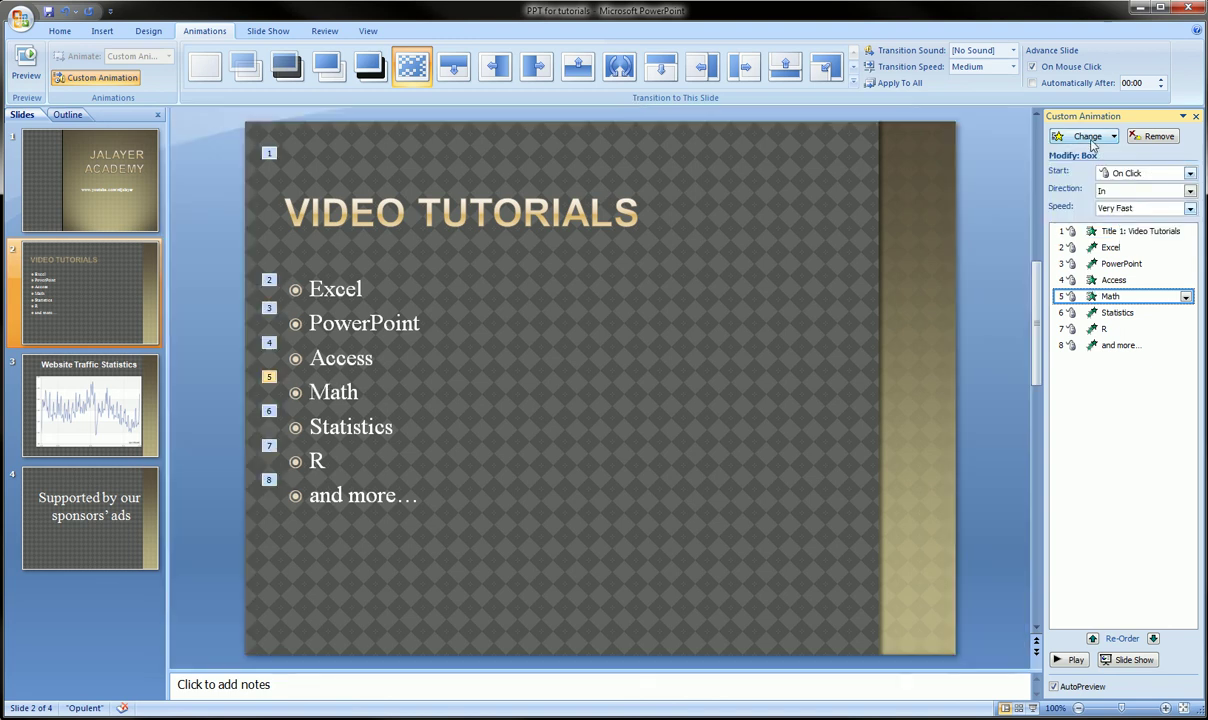
pyautogui.click(1090, 137)
pyautogui.moveTo(1068, 153)
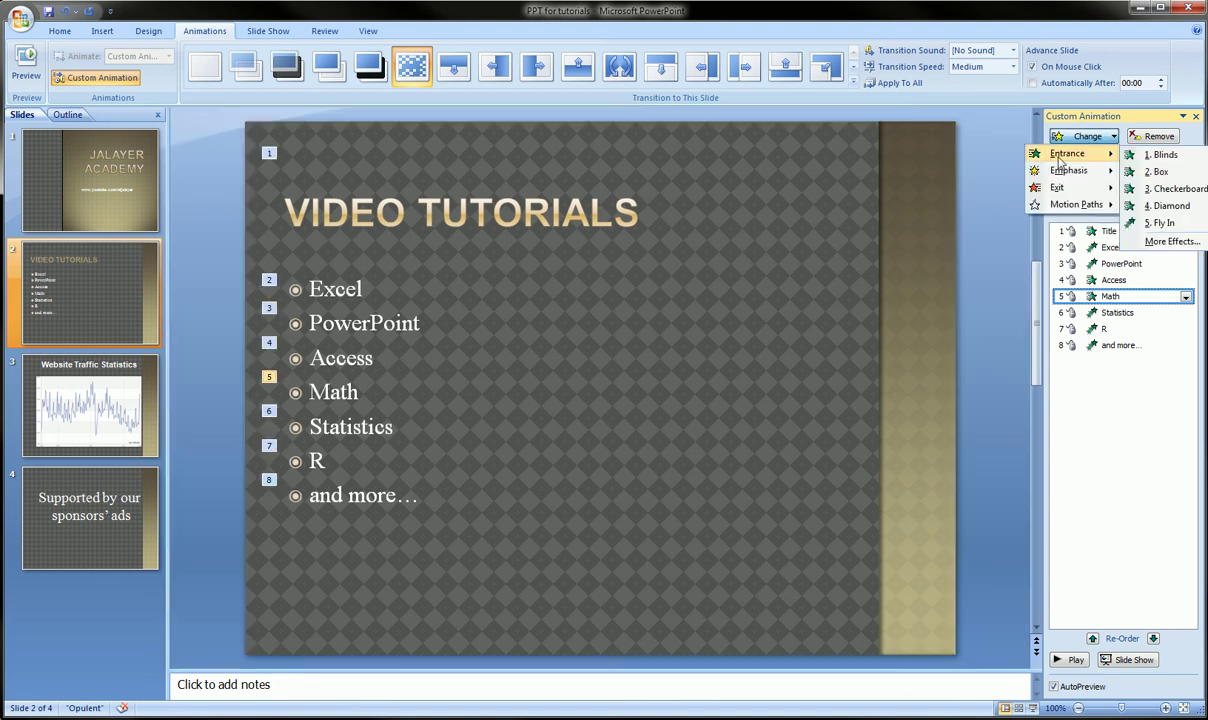
pyautogui.click(1158, 170)
# Give the Statistics bullet a Diamond entrance and open More Effects for the R bullet
pyautogui.click(1117, 312)
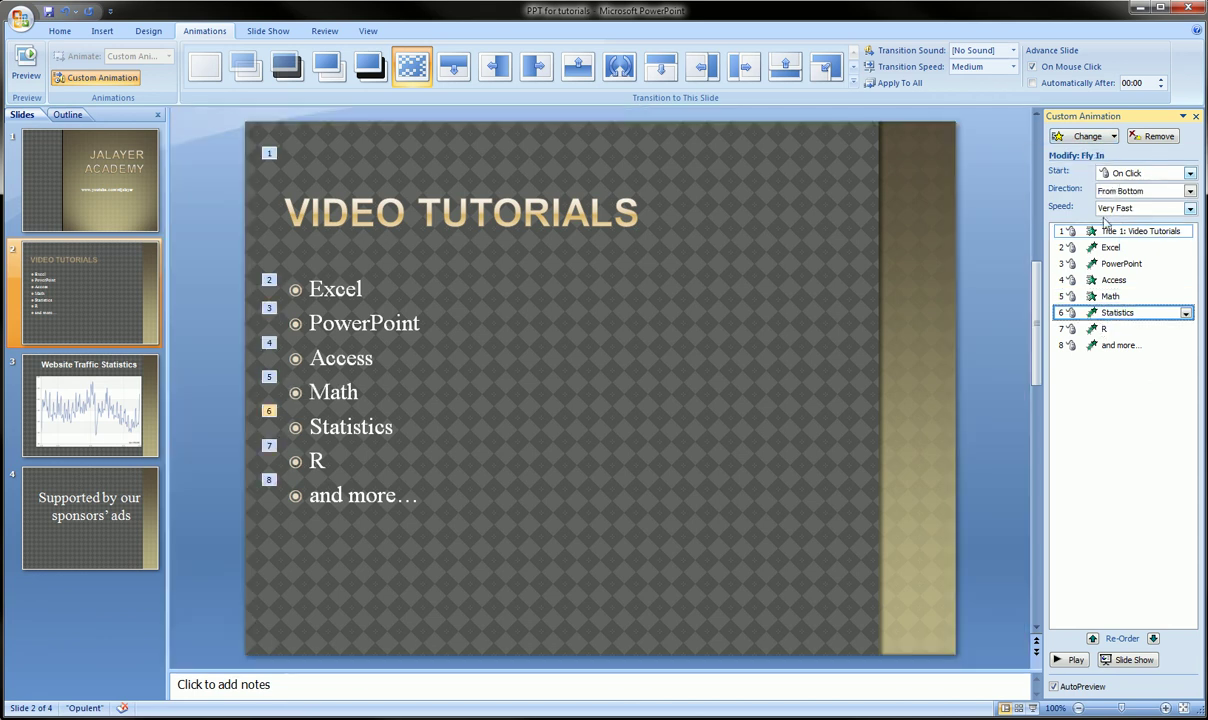
pyautogui.click(1090, 137)
pyautogui.moveTo(1068, 153)
pyautogui.click(1108, 197)
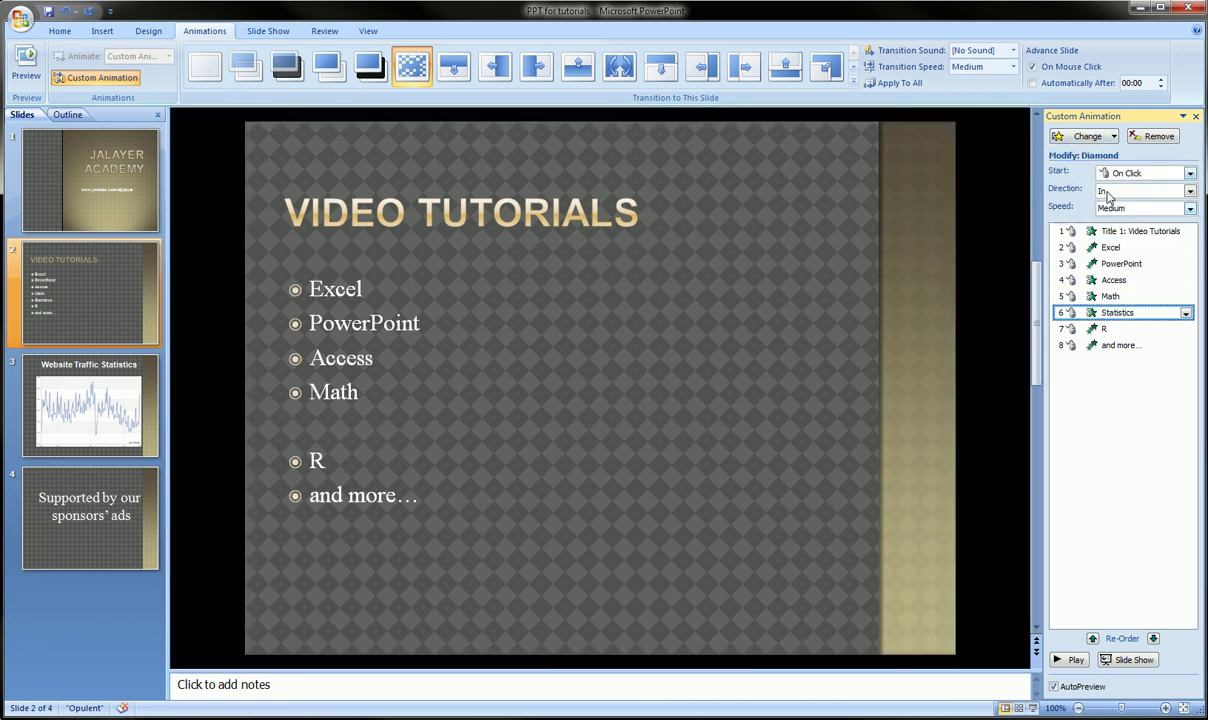
pyautogui.click(1104, 328)
pyautogui.click(1090, 137)
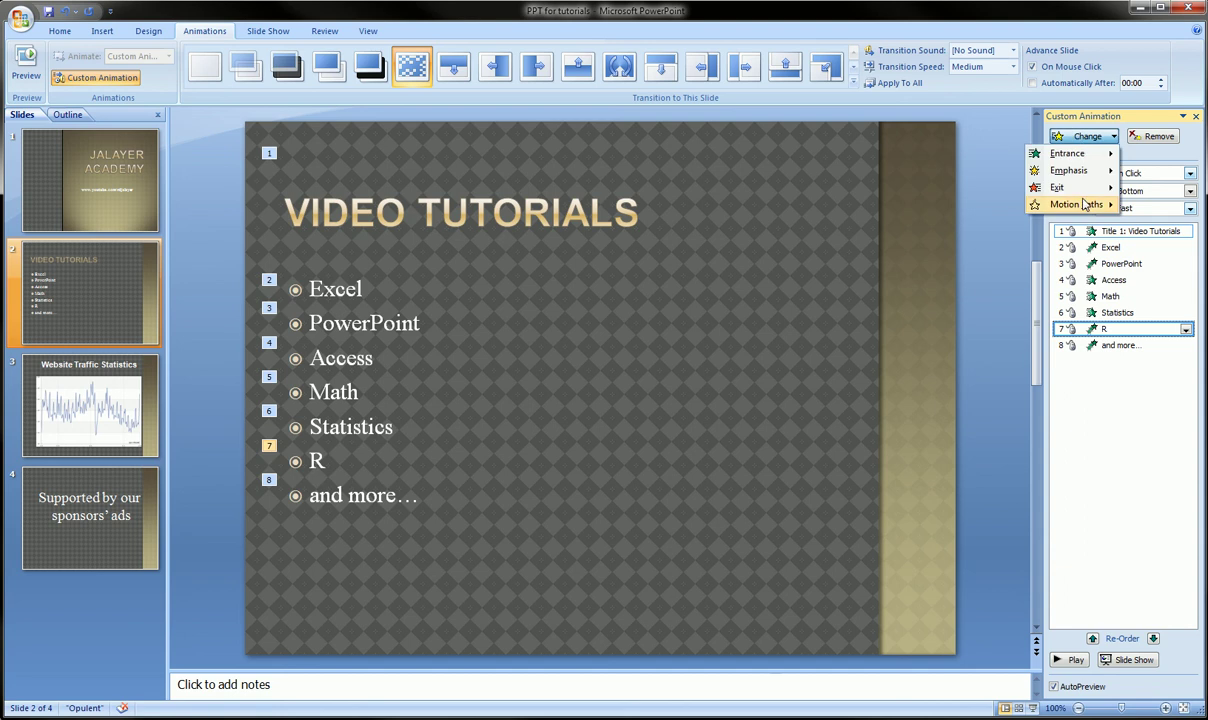
pyautogui.moveTo(1040, 150)
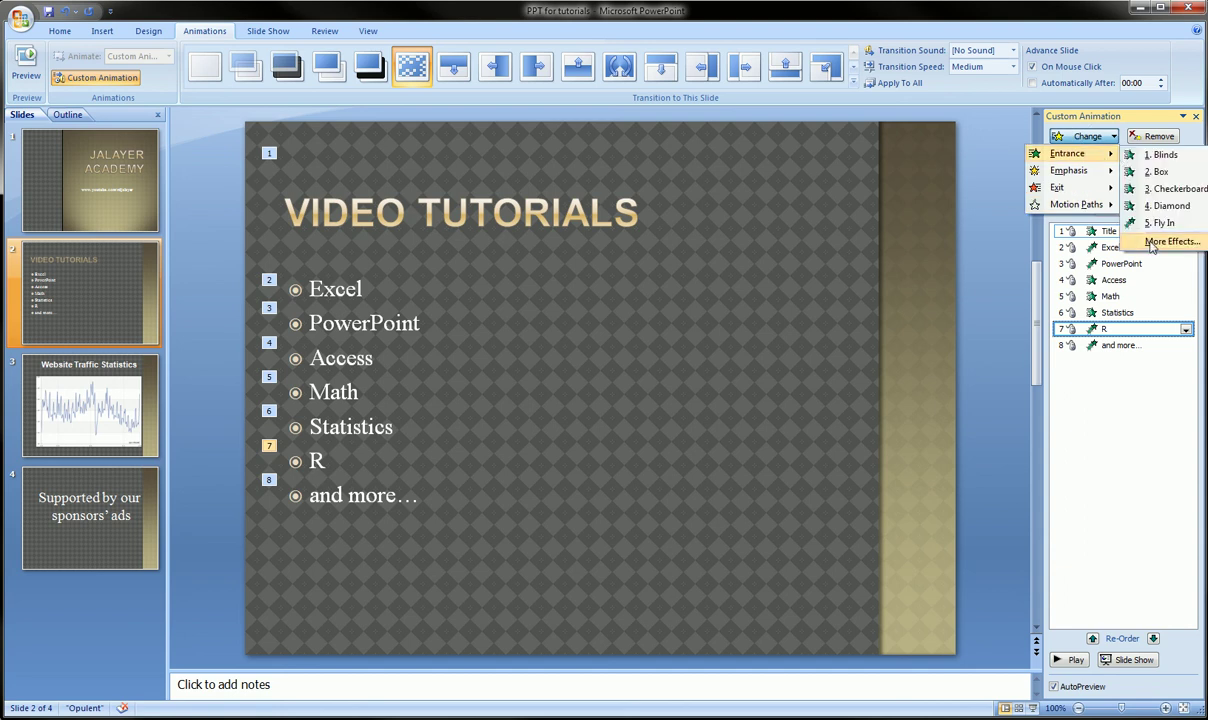
pyautogui.click(1170, 242)
# Choose the Pinwheel entrance for the R bullet and confirm it
pyautogui.moveTo(337, 203); pyautogui.dragTo(800, 213)
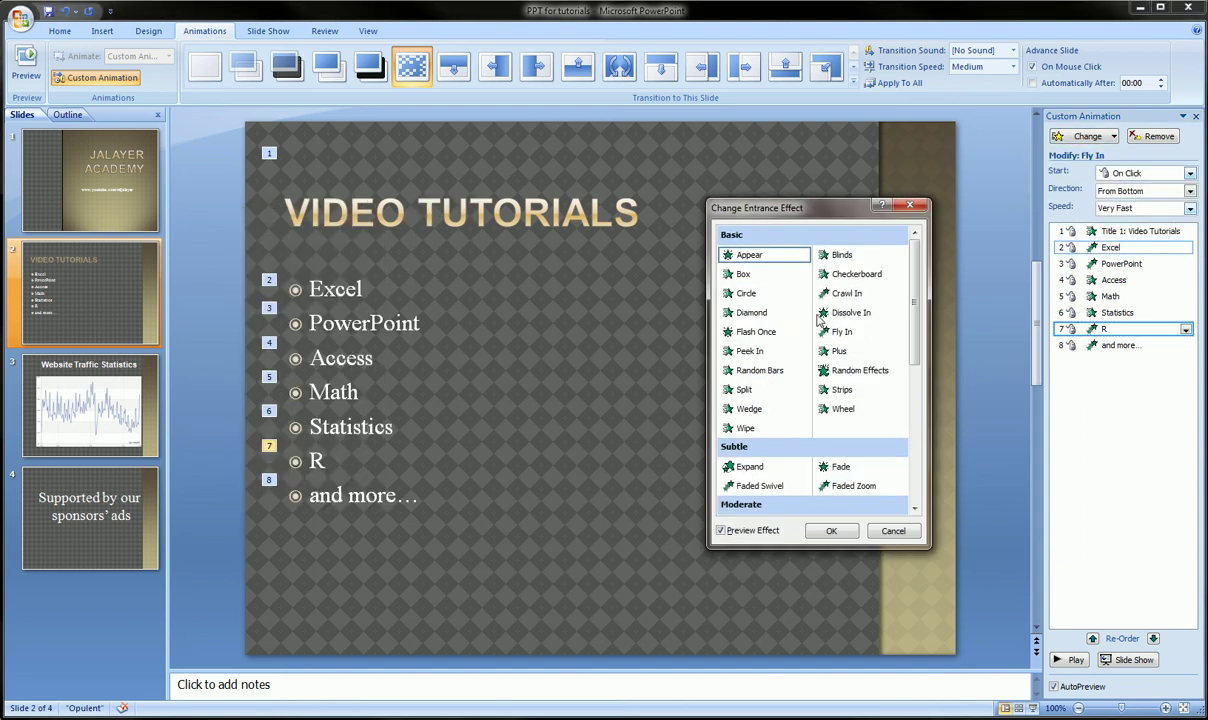
pyautogui.scroll(-5, 768, 350)
pyautogui.scroll(6, 770, 350)
pyautogui.scroll(-6, 768, 350)
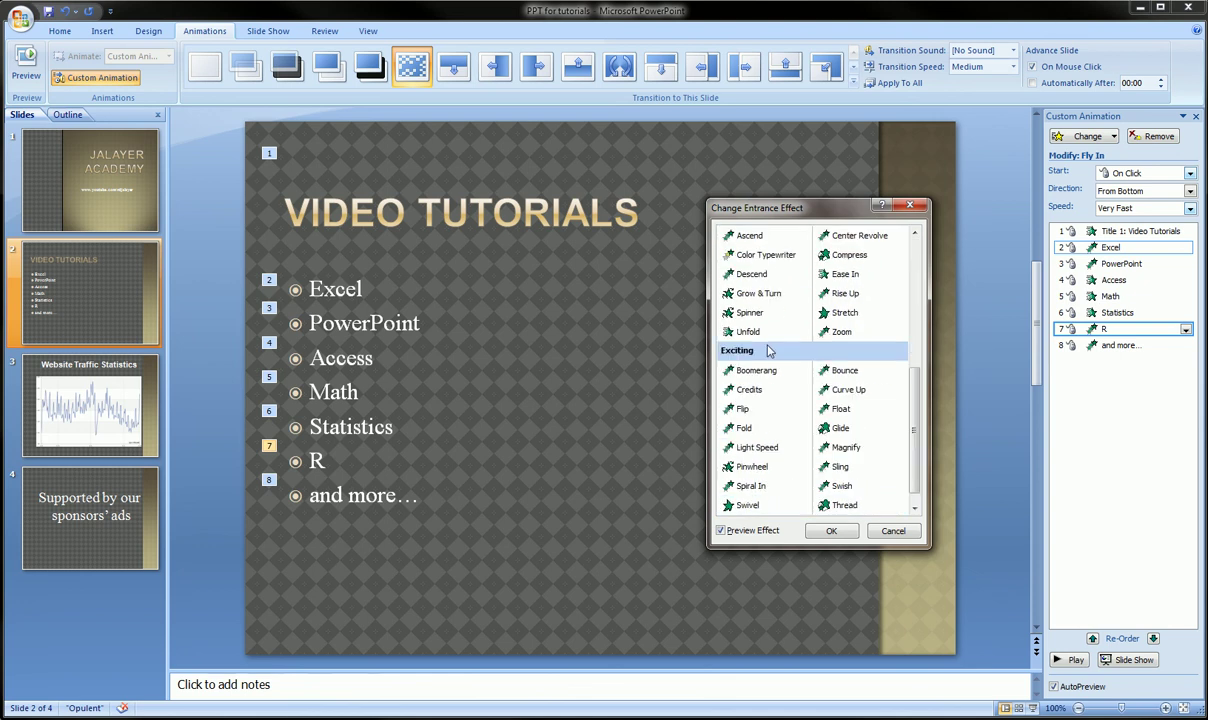
pyautogui.click(757, 448)
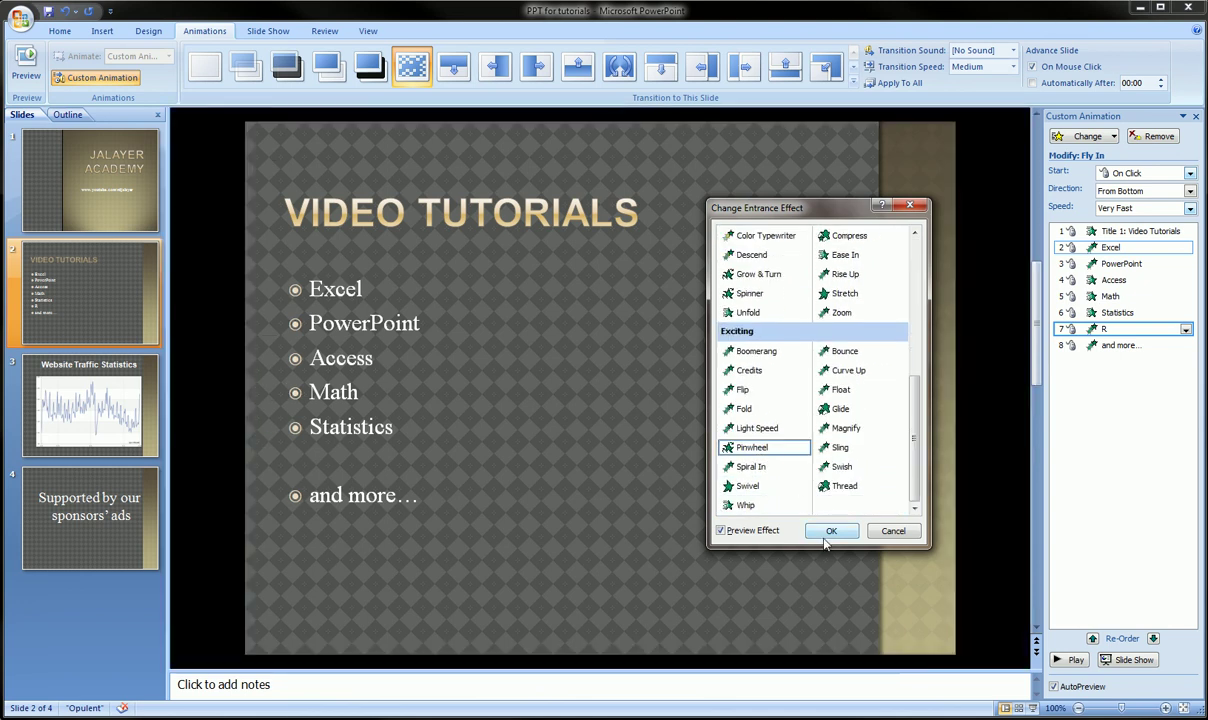
pyautogui.click(836, 531)
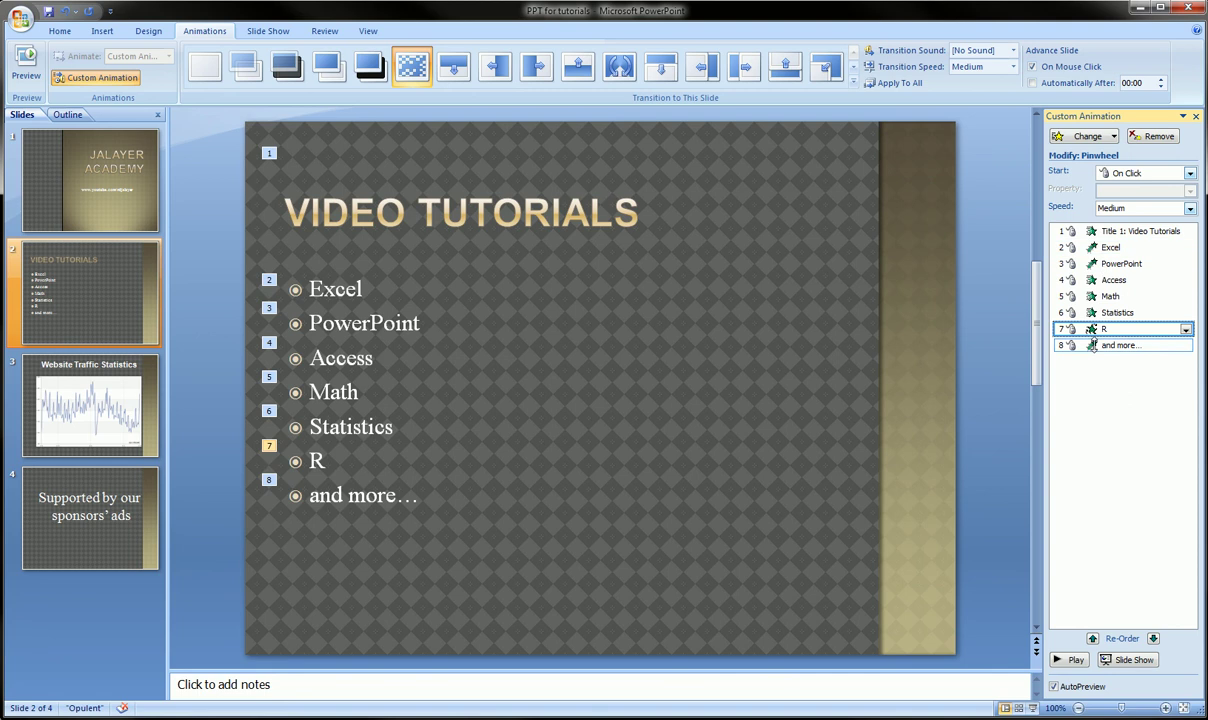
# Change the "and more…" bullet's animation to a Fly In entrance
pyautogui.click(1120, 345)
pyautogui.click(1105, 140)
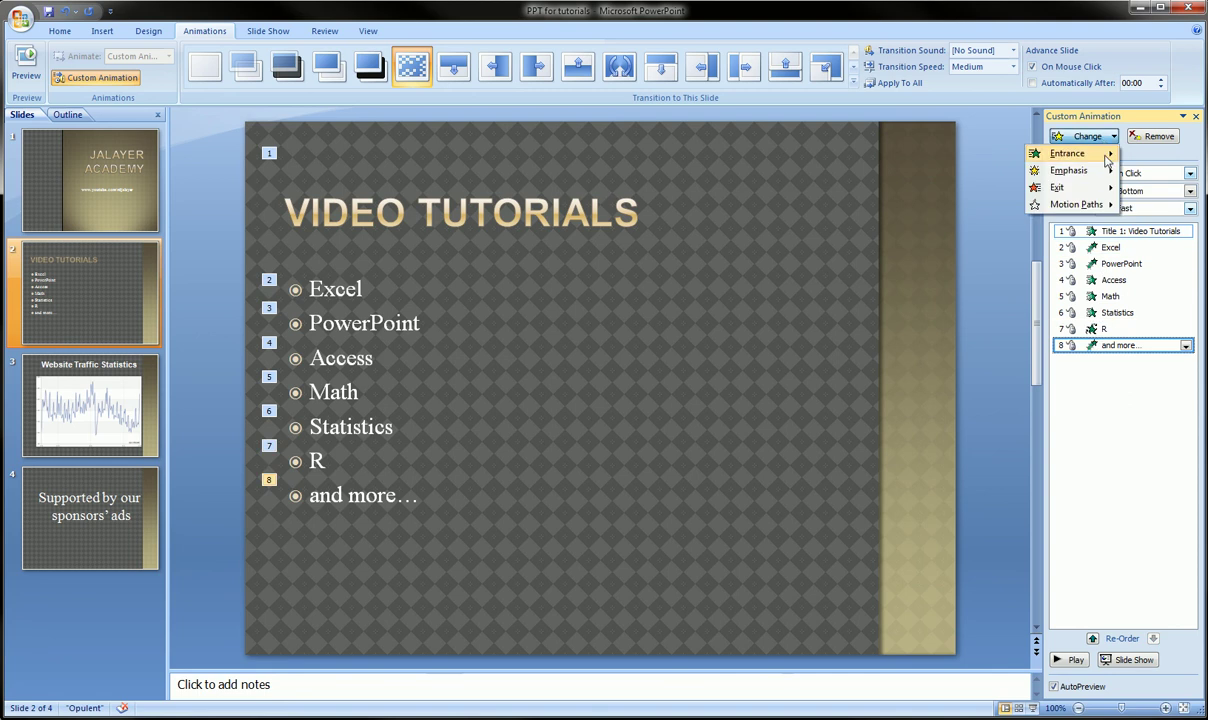
pyautogui.moveTo(1095, 154)
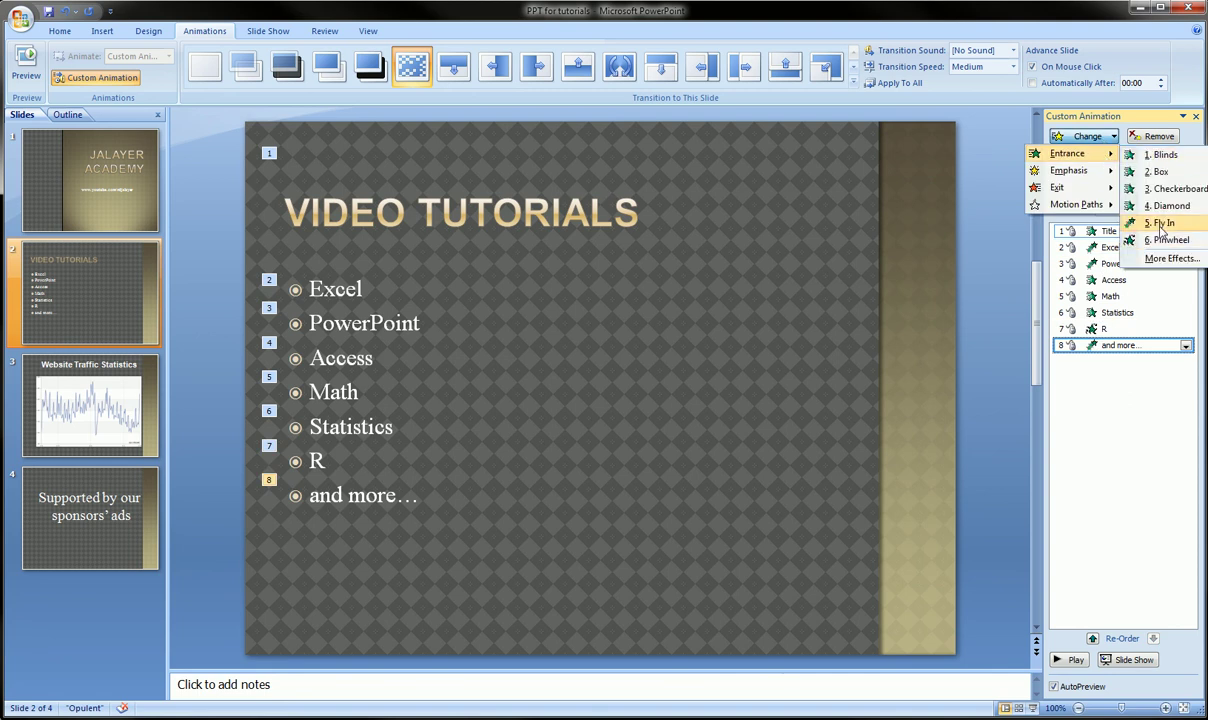
pyautogui.click(1162, 222)
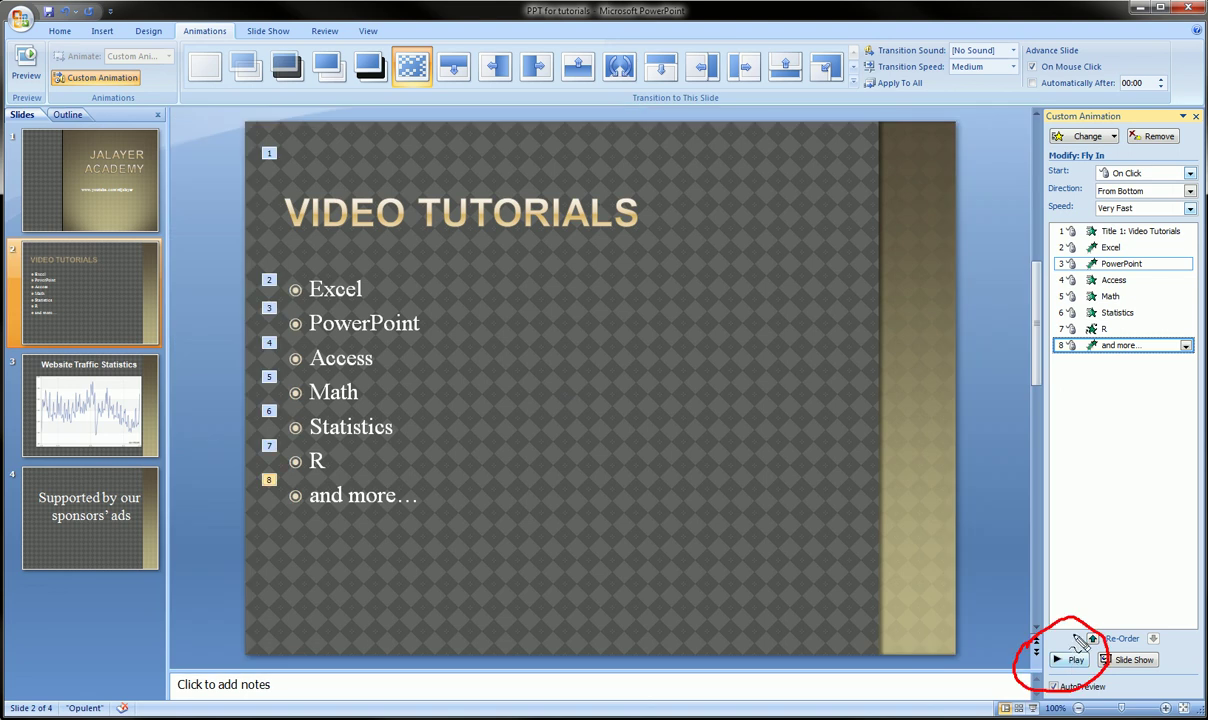
pyautogui.click(1073, 659)
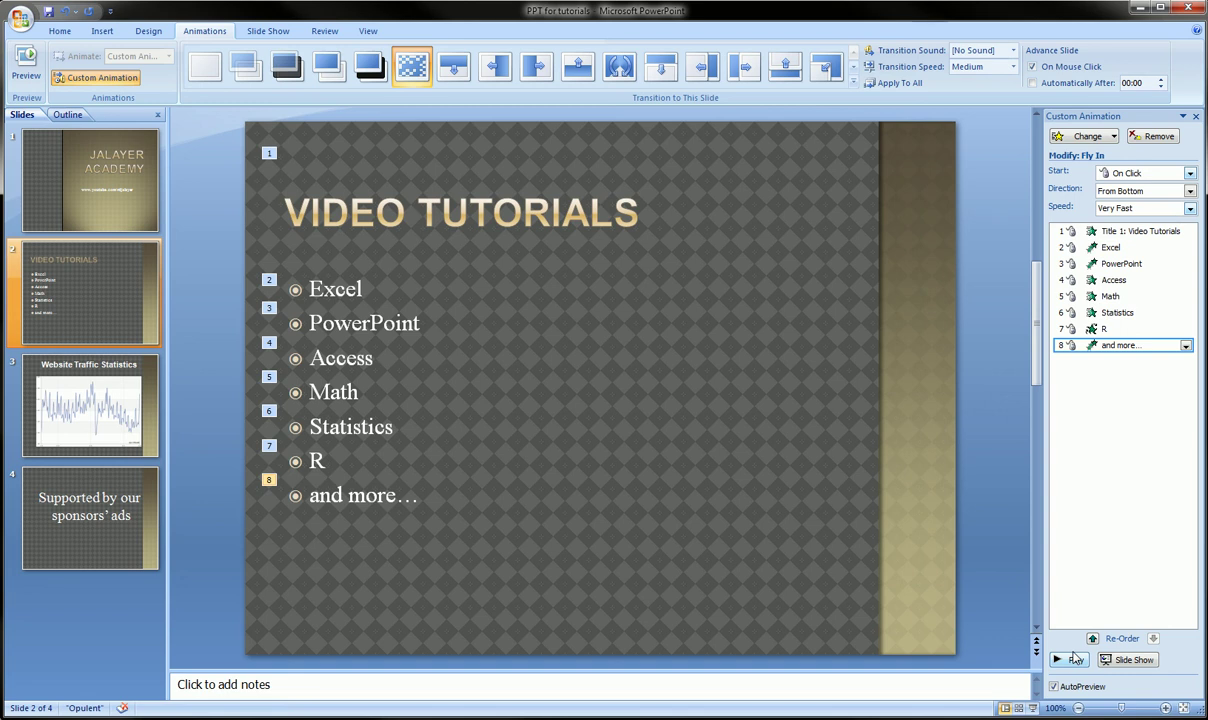
pyautogui.click(1073, 660)
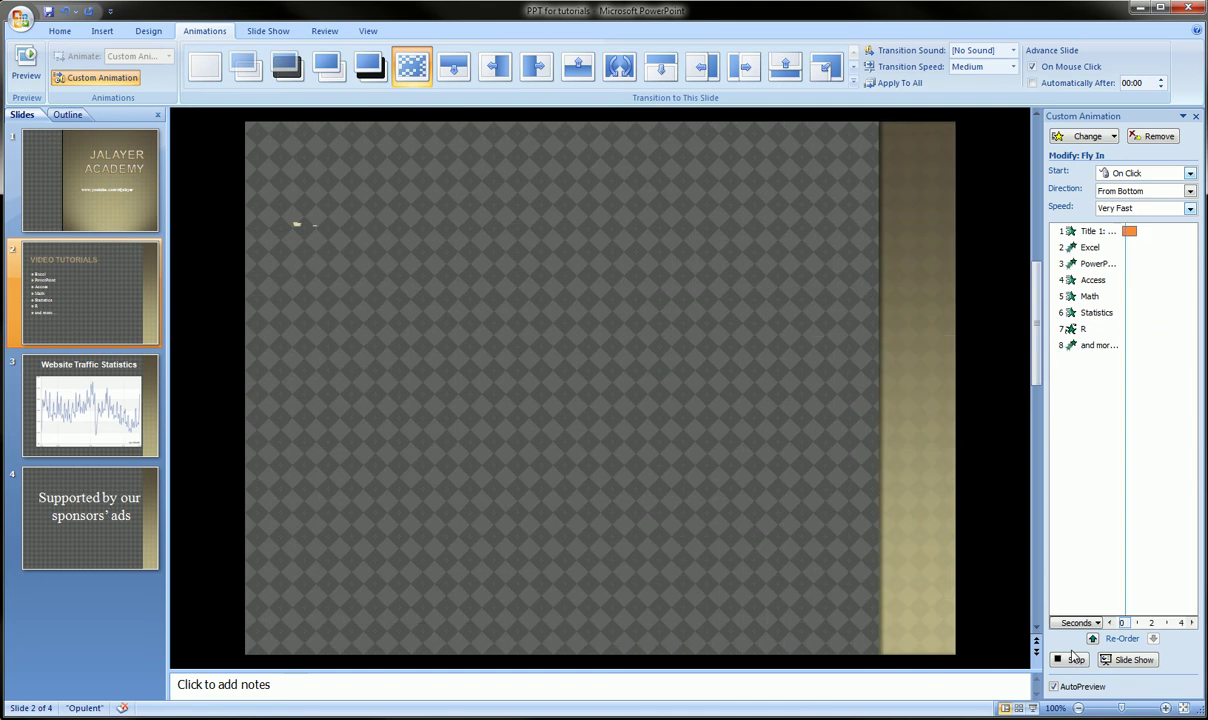
pyautogui.click(1072, 660)
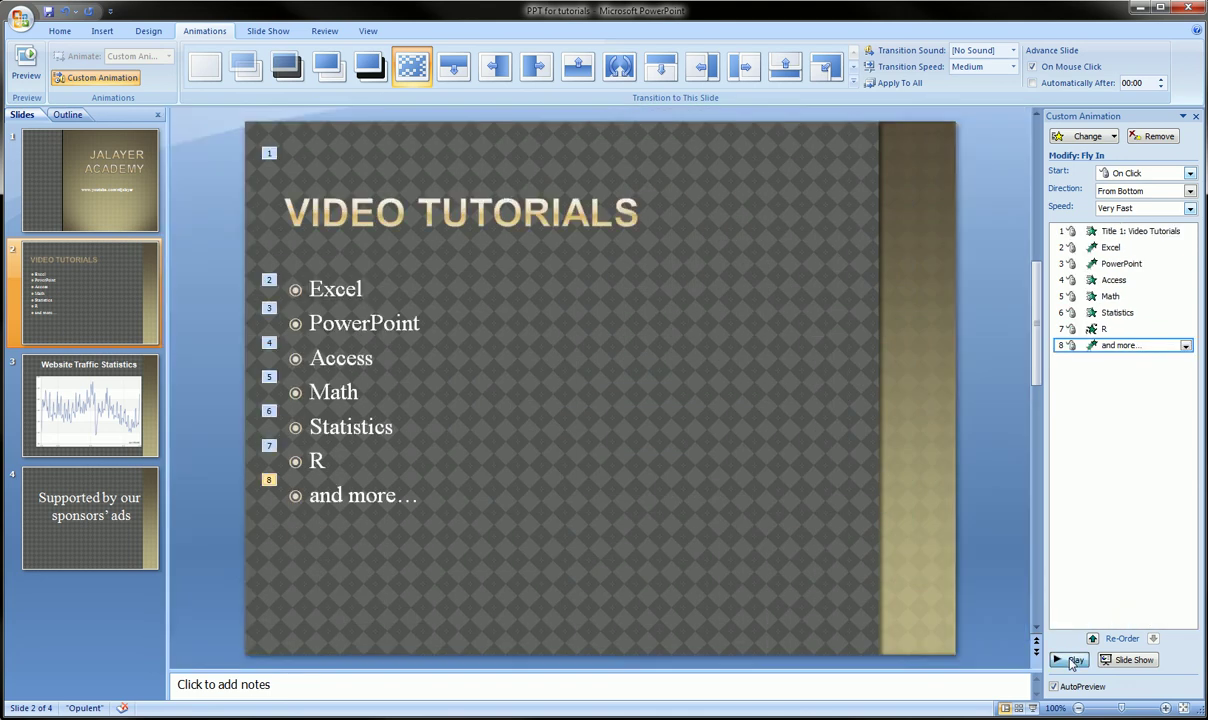
pyautogui.click(1073, 660)
pyautogui.click(1073, 660)
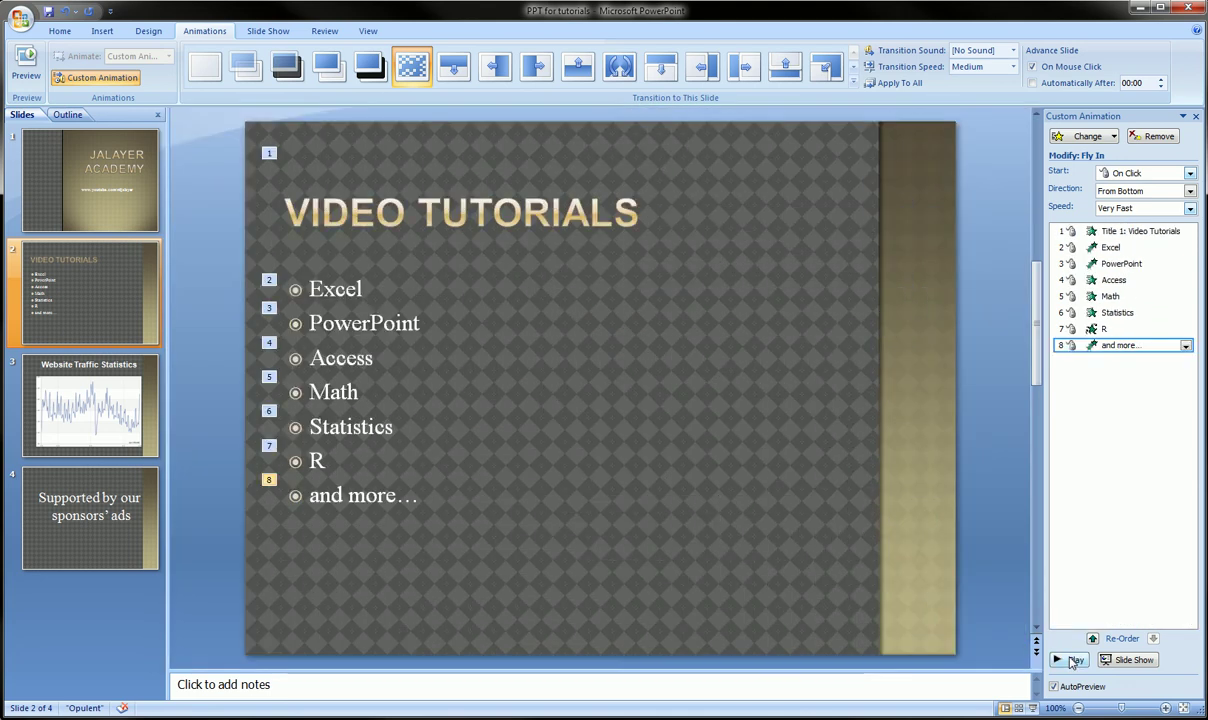
pyautogui.click(1073, 660)
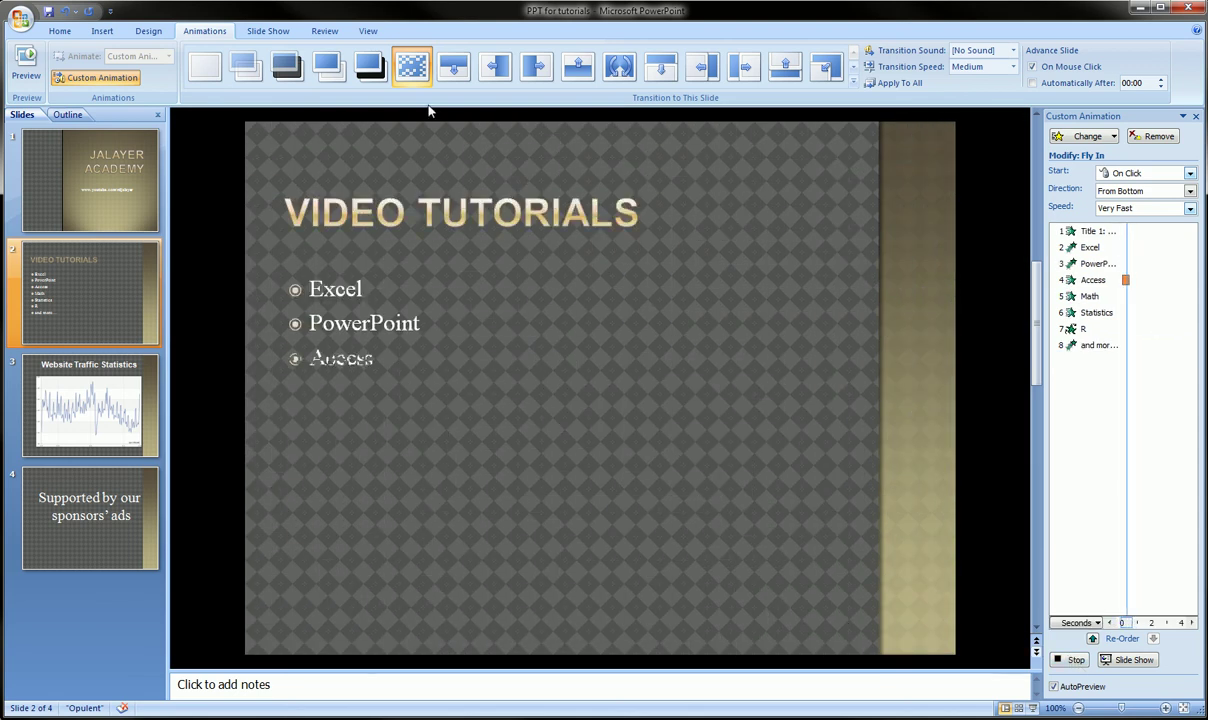
pyautogui.moveTo(360, 32)
pyautogui.mouseDown()
pyautogui.moveTo(458, 72)
pyautogui.moveTo(370, 80)
pyautogui.moveTo(366, 30)
pyautogui.mouseUp()
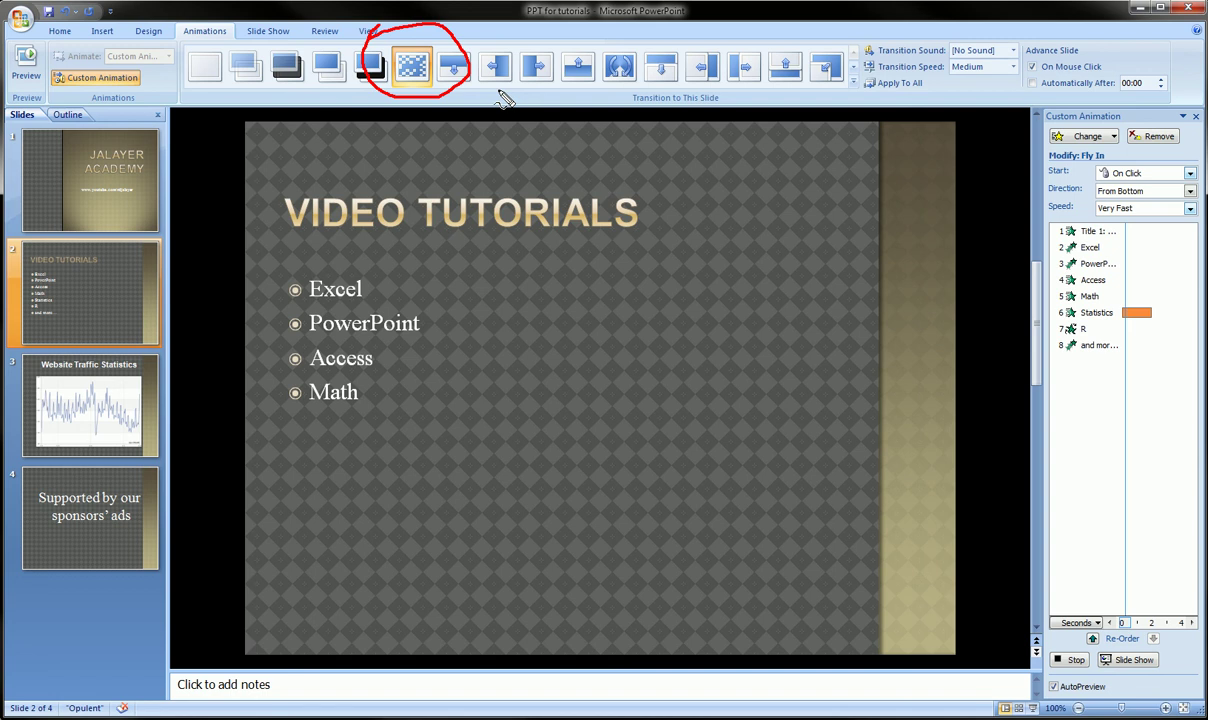
pyautogui.click(1075, 662)
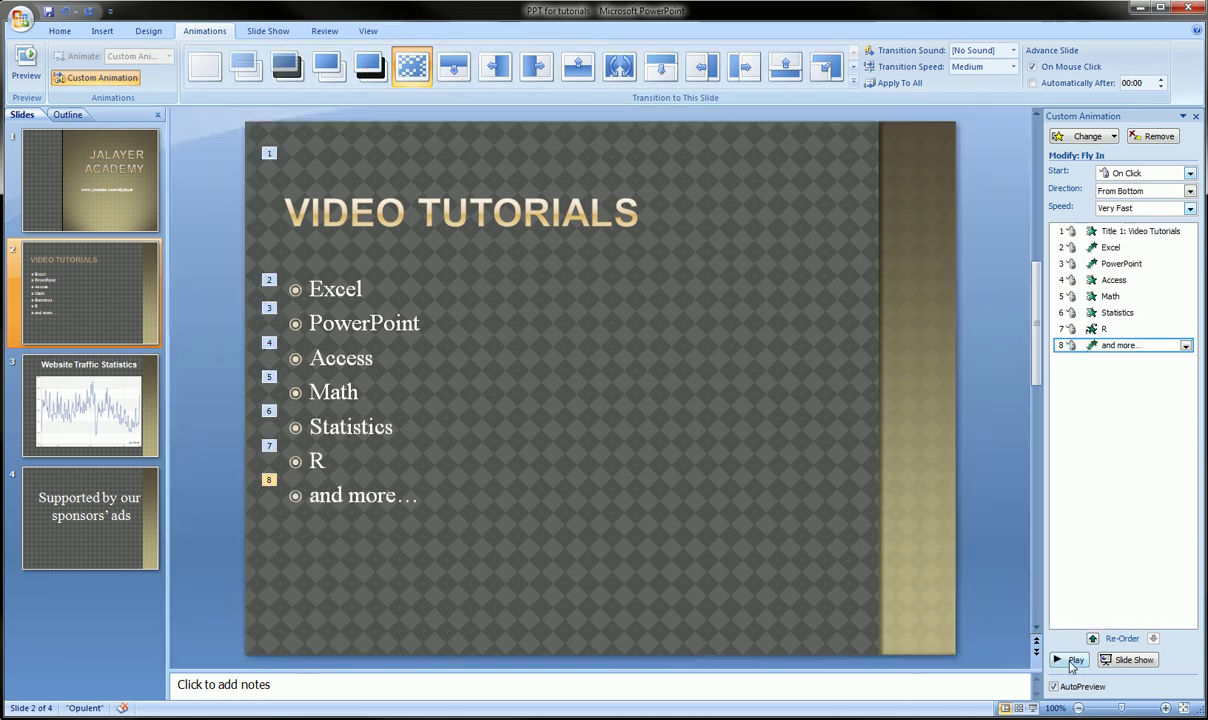
pyautogui.click(1073, 661)
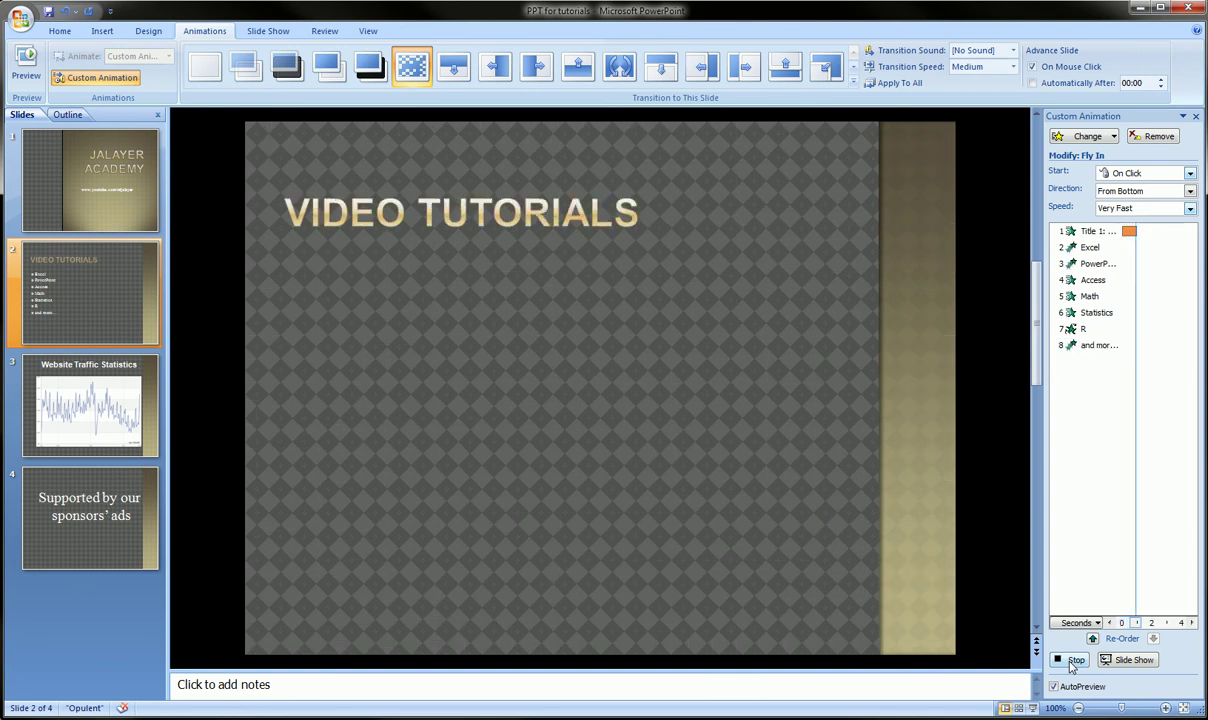